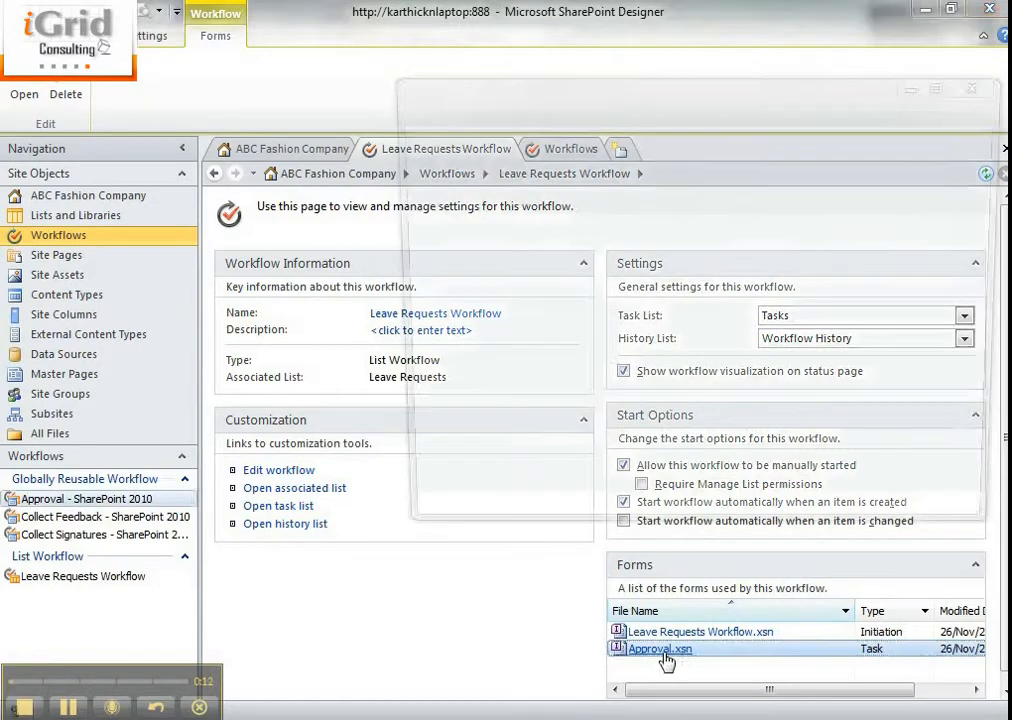
Step: Bring up the Approval.xsn task form in InfoPath and examine the rules of its Reassign Task button
{"action": "double_click", "coordinate": [705, 88]}
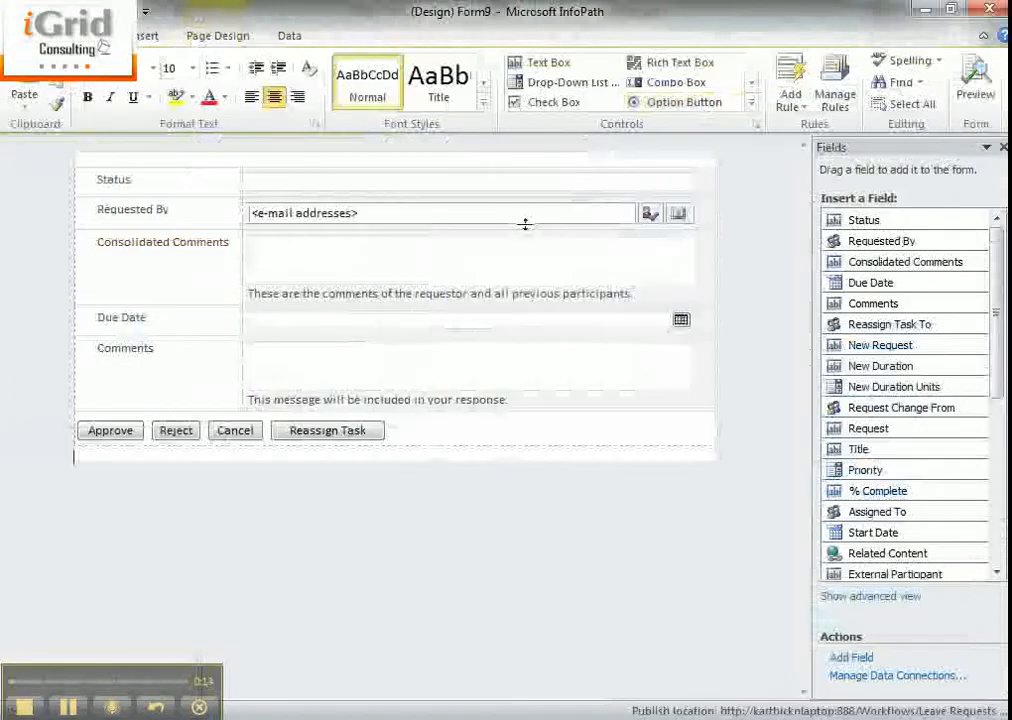
{"action": "left_click", "coordinate": [318, 436]}
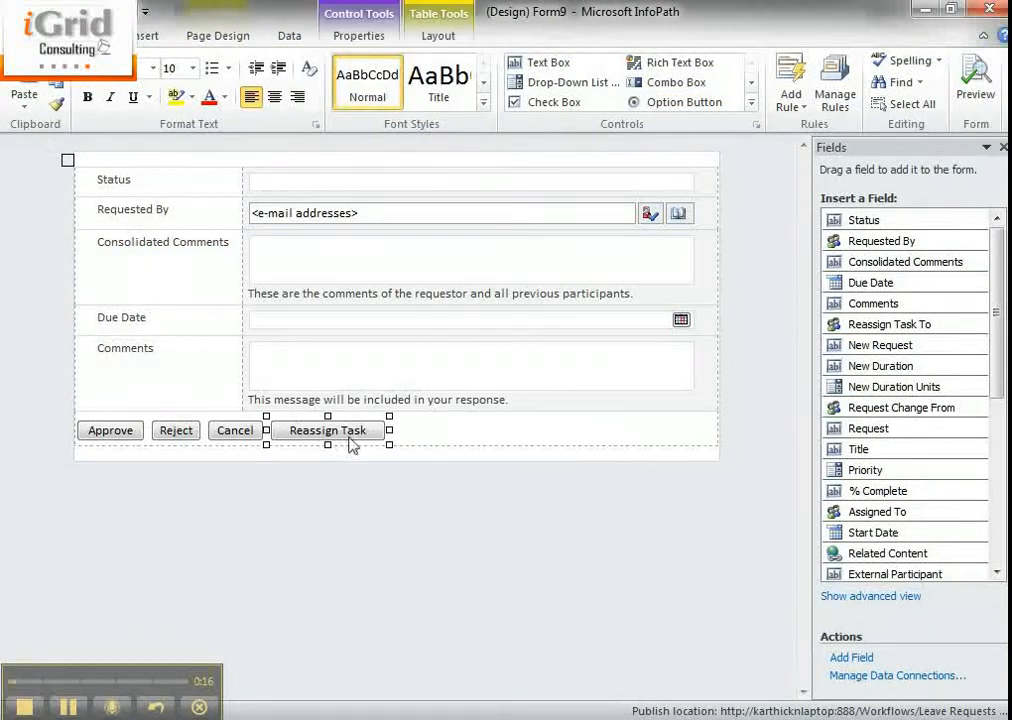
{"action": "left_click", "coordinate": [835, 85]}
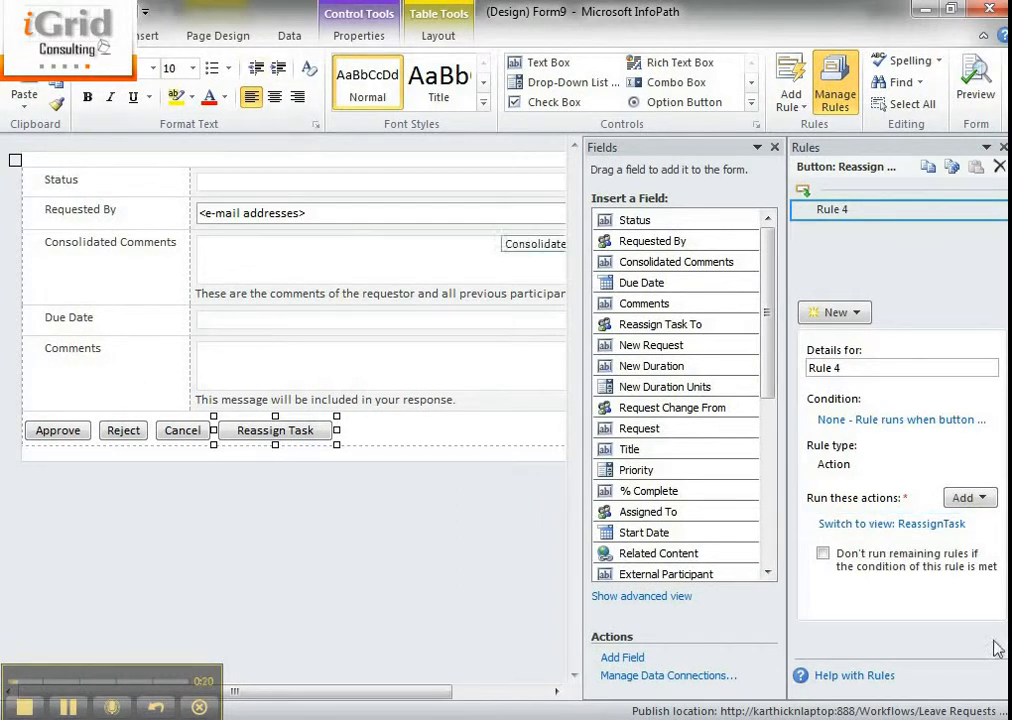
Step: Look through the form's ChangeView, ReassignTask and ChangeRequest views, ending on ChangeView
{"action": "left_click", "coordinate": [197, 35]}
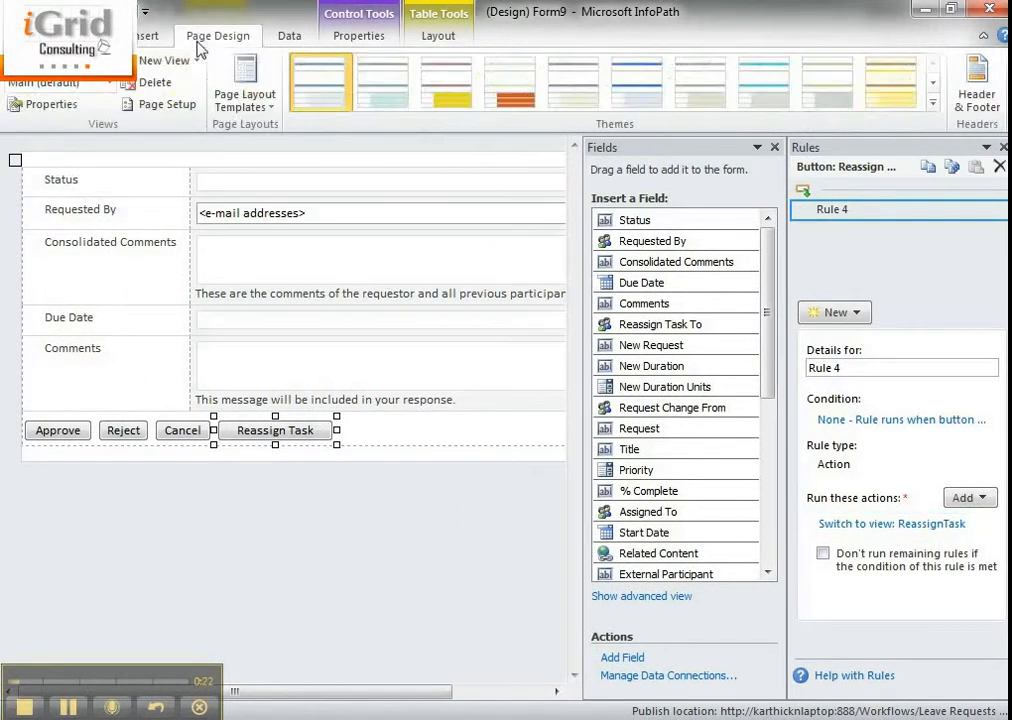
{"action": "left_click", "coordinate": [68, 86]}
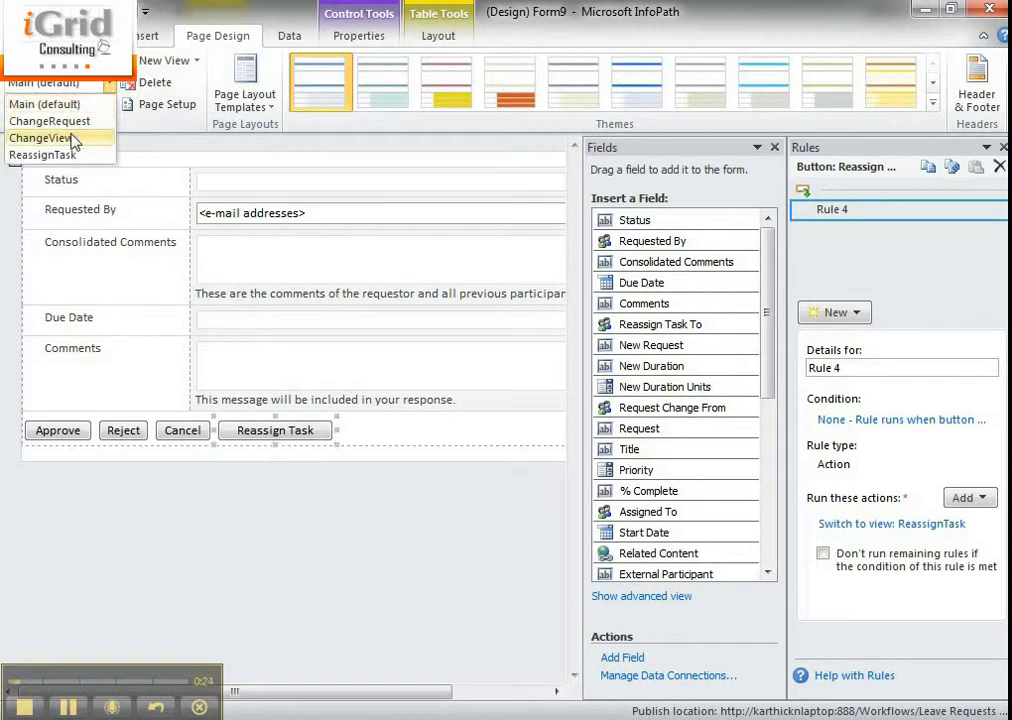
{"action": "left_click", "coordinate": [45, 137]}
{"action": "left_click", "coordinate": [65, 88]}
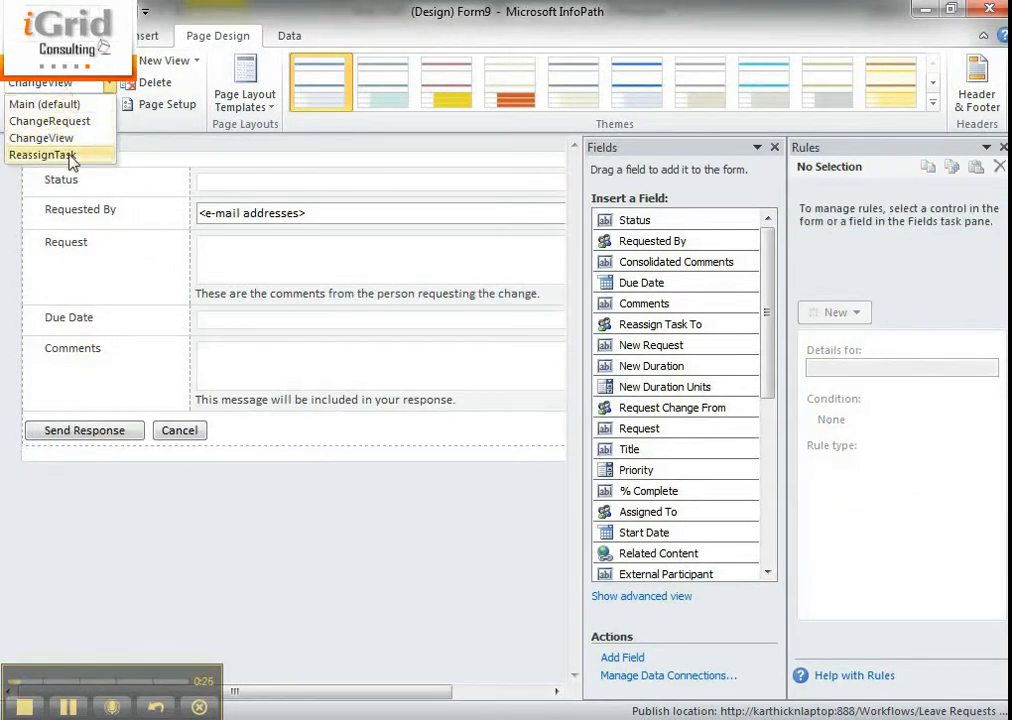
{"action": "left_click", "coordinate": [68, 155]}
{"action": "left_click", "coordinate": [55, 84]}
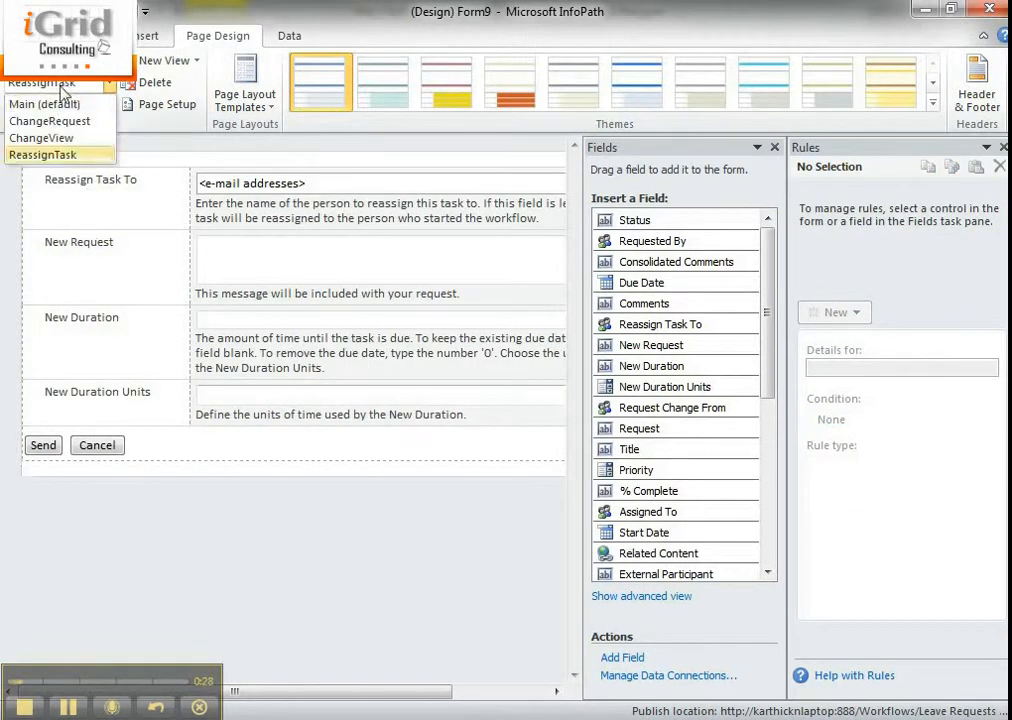
{"action": "left_click", "coordinate": [58, 121]}
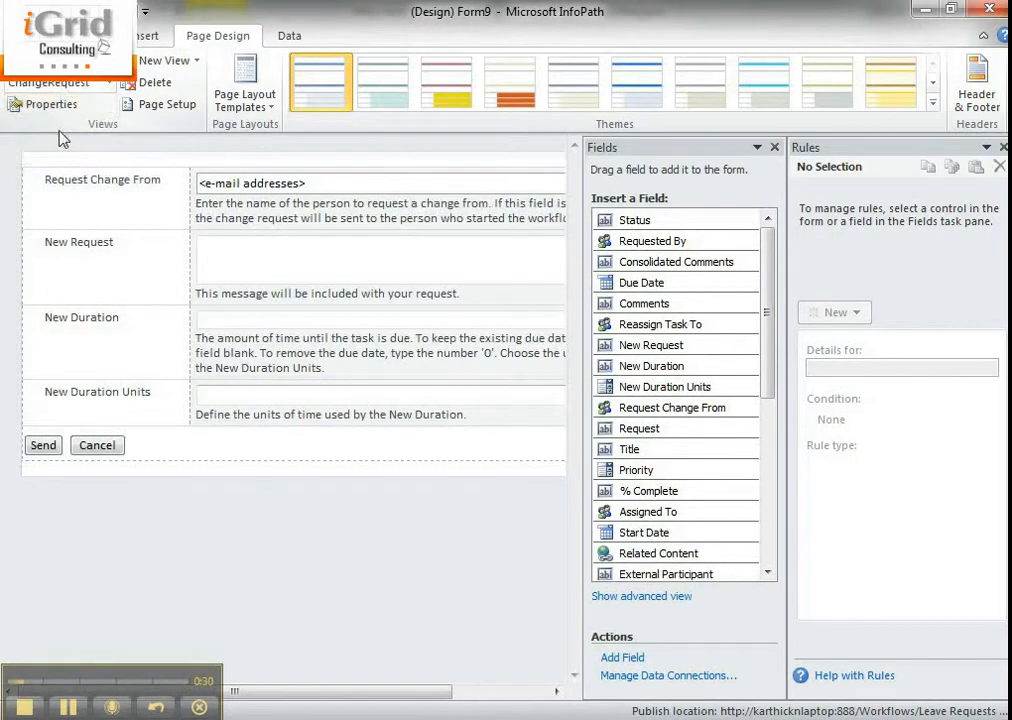
{"action": "left_click", "coordinate": [58, 82]}
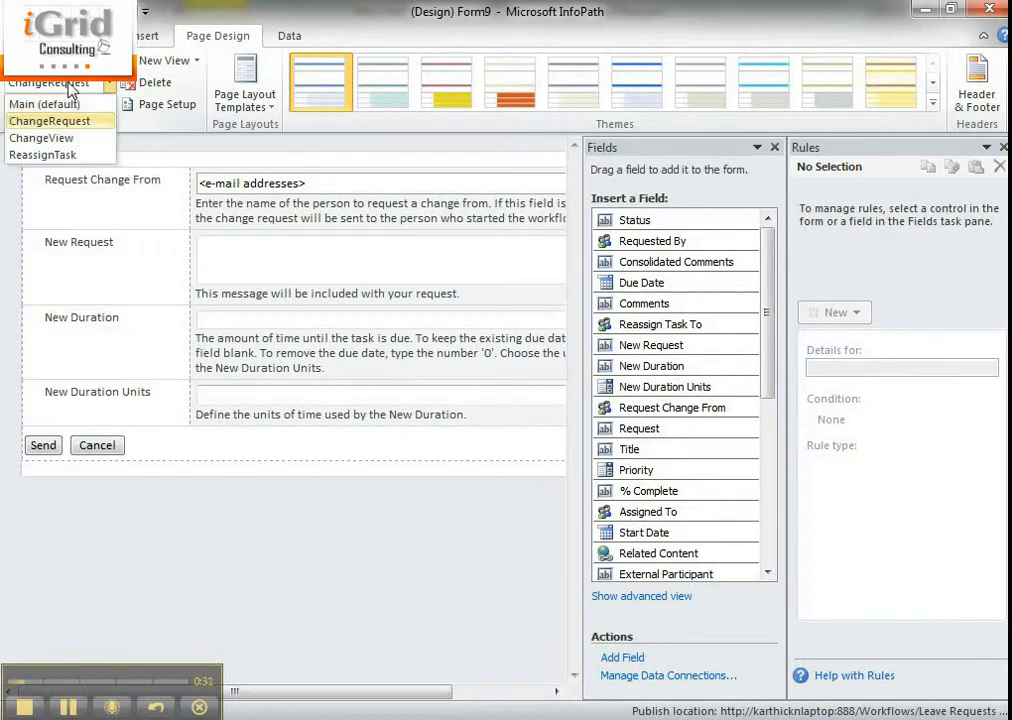
{"action": "left_click", "coordinate": [45, 138]}
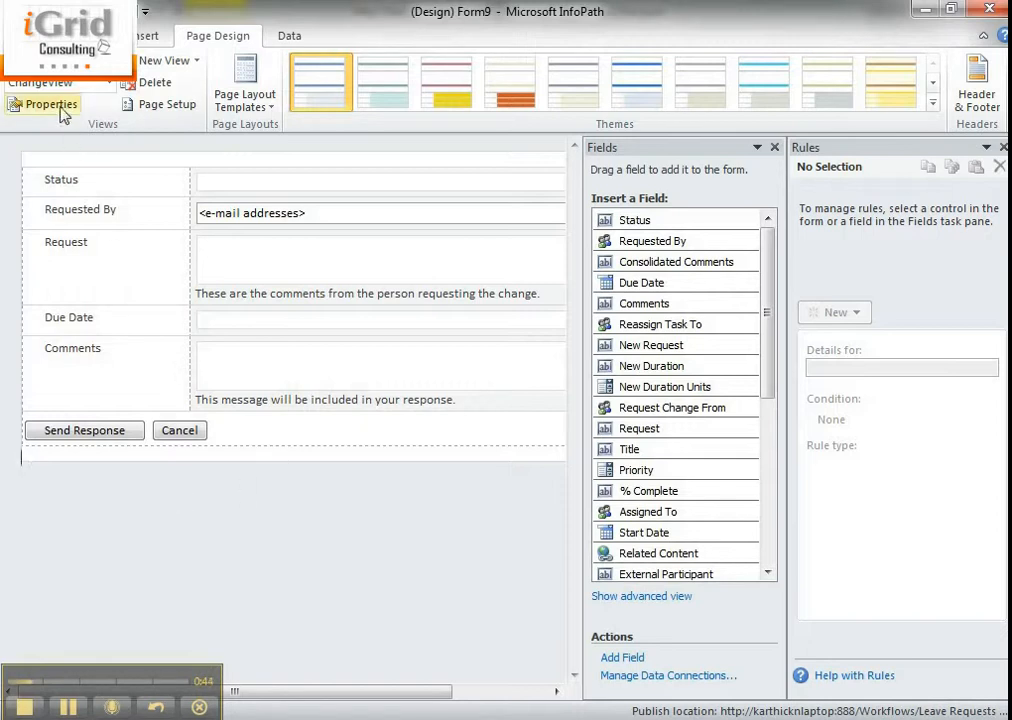
Step: Display the ReassignTask view and examine the rule actions of its Send button
{"action": "left_click", "coordinate": [80, 82]}
{"action": "left_click", "coordinate": [45, 153]}
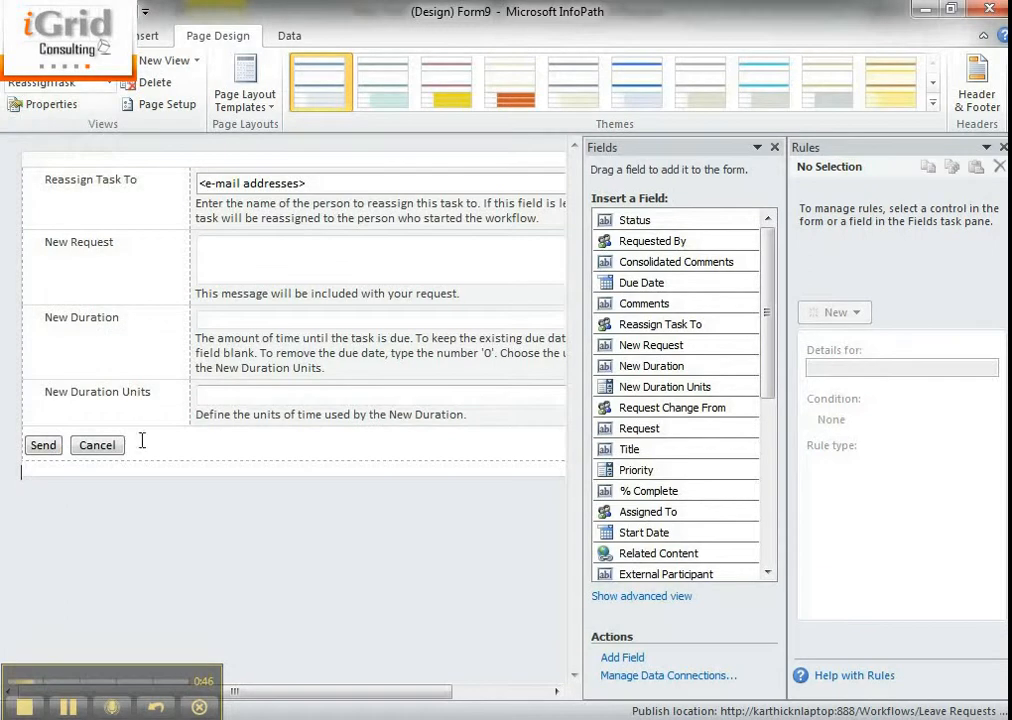
{"action": "left_click", "coordinate": [43, 445]}
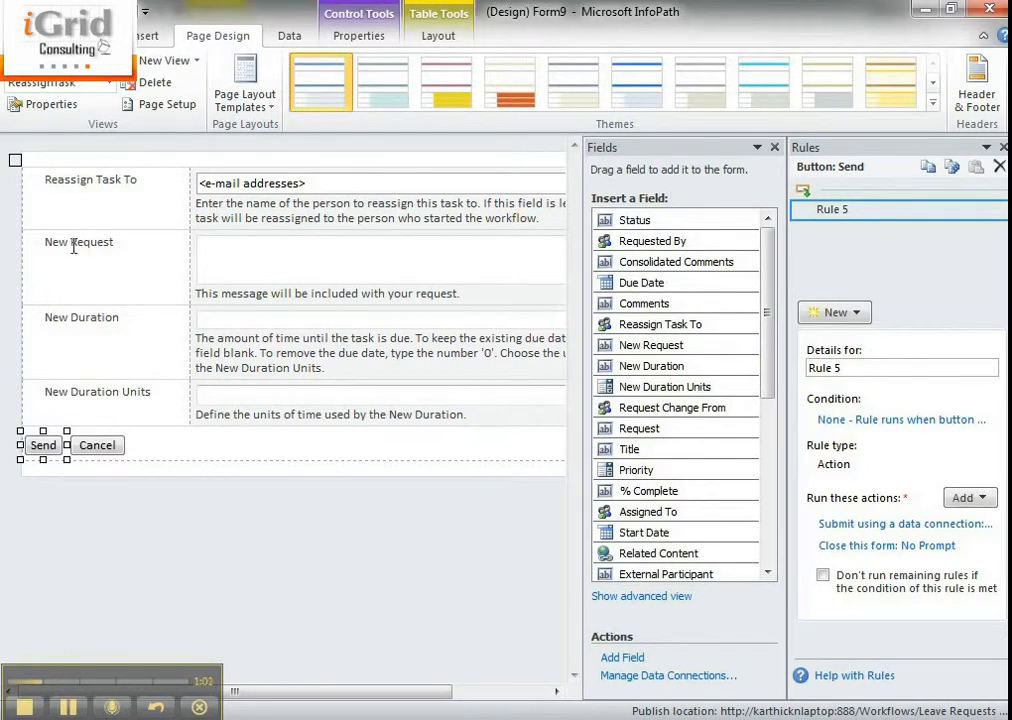
{"action": "left_click", "coordinate": [75, 703]}
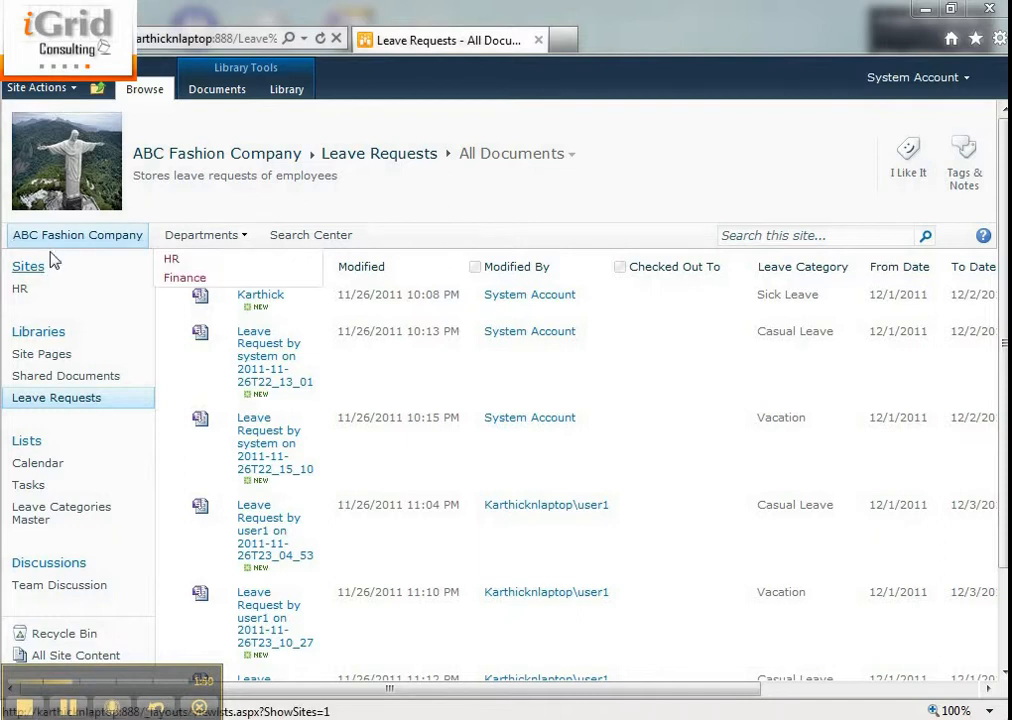
{"action": "left_click", "coordinate": [50, 90]}
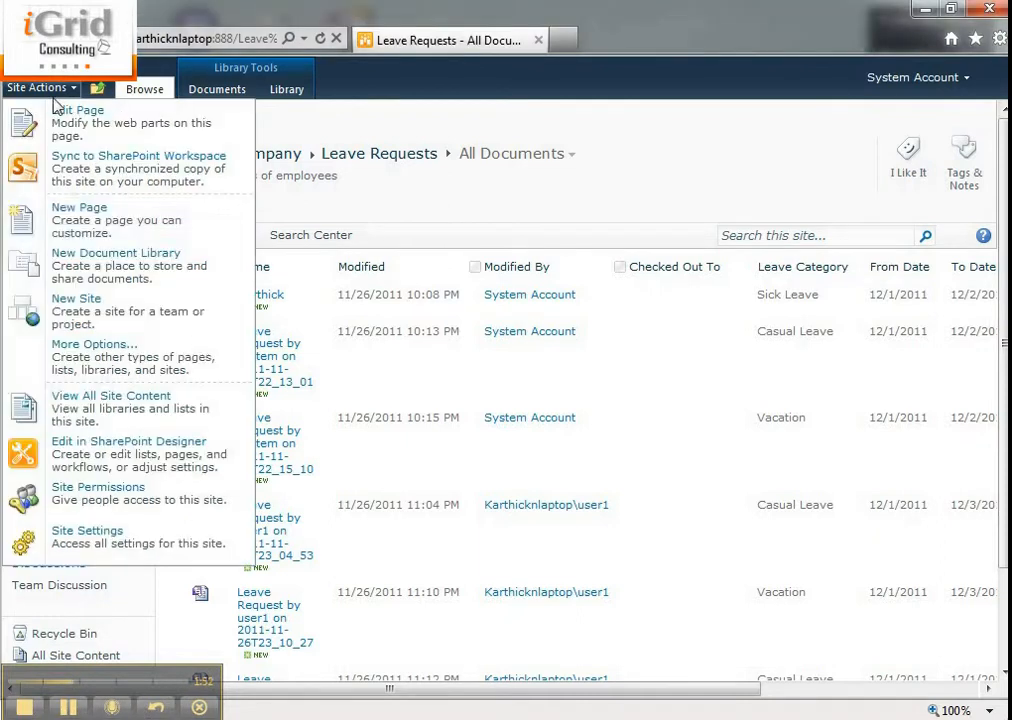
{"action": "left_click", "coordinate": [111, 346]}
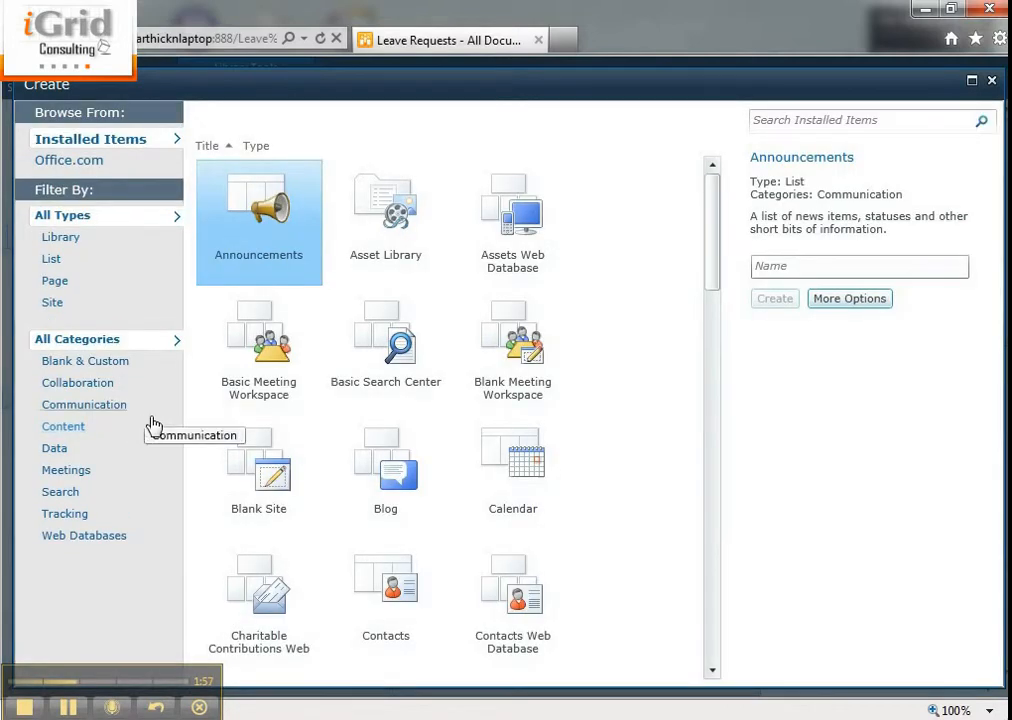
{"action": "left_click", "coordinate": [60, 261]}
{"action": "left_click", "coordinate": [405, 340]}
{"action": "left_click", "coordinate": [804, 306]}
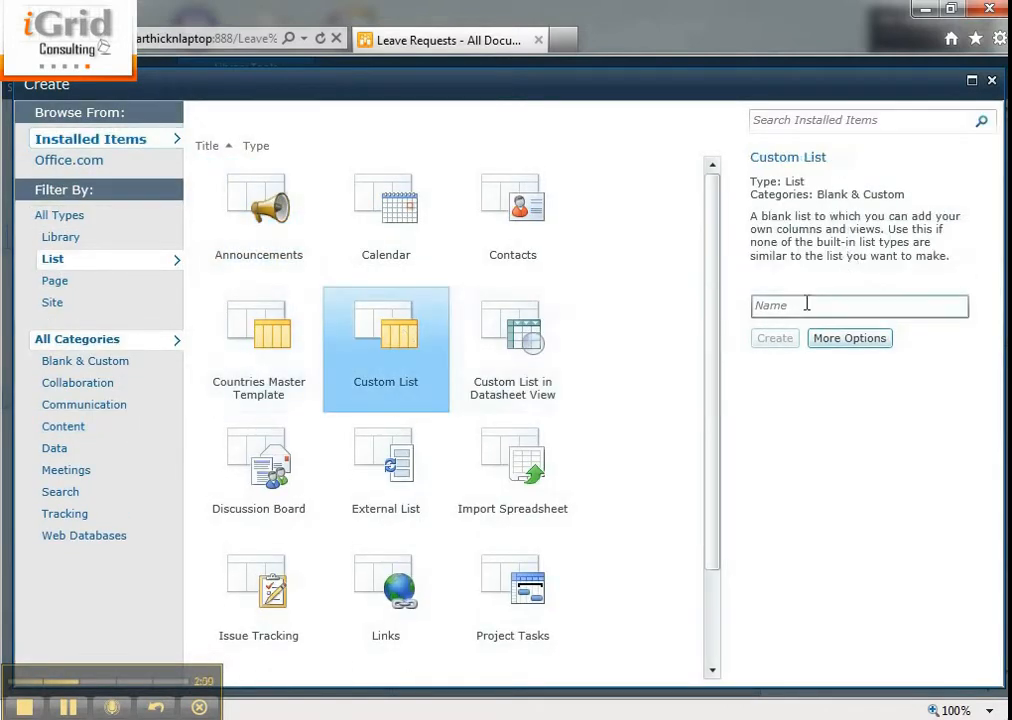
{"action": "type", "text": "Leave "}
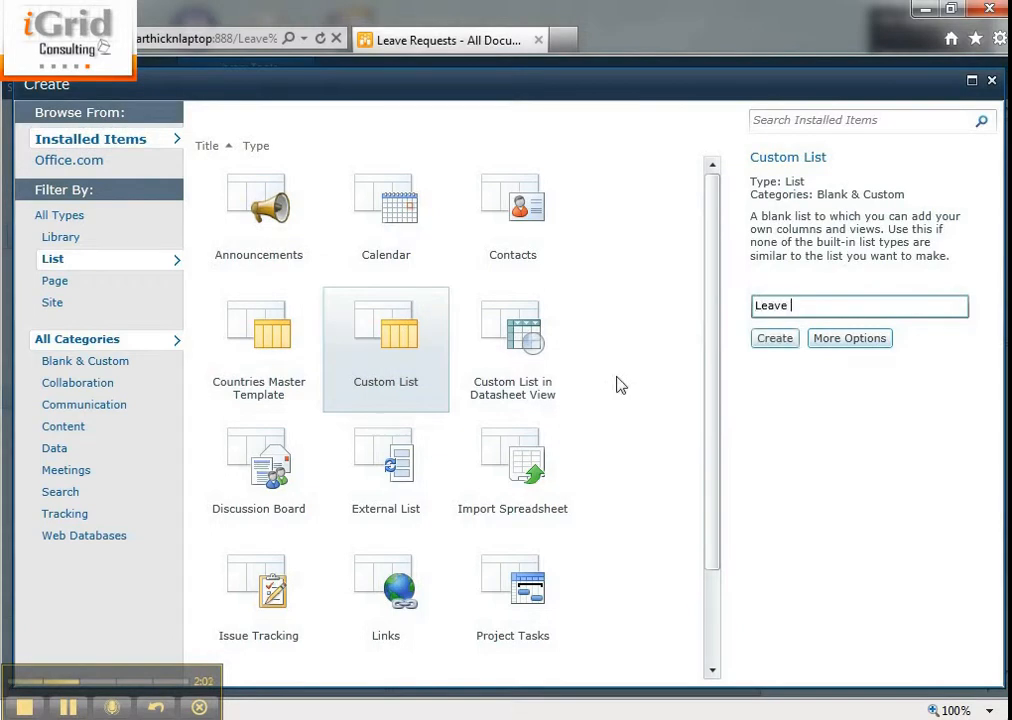
{"action": "type", "text": "Approvers Configuration"}
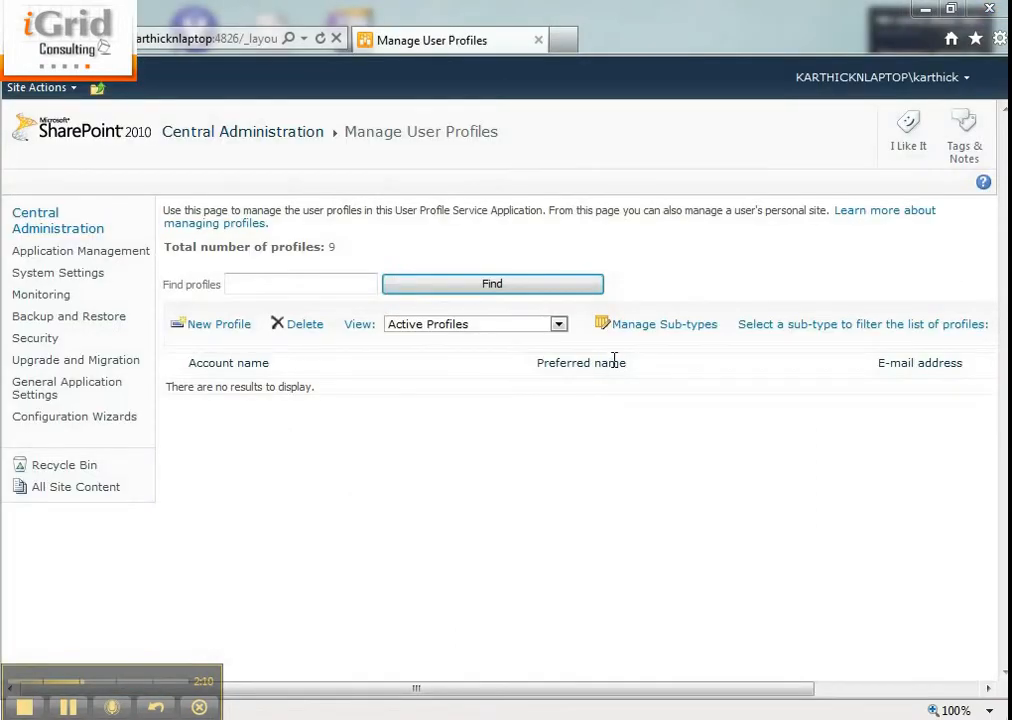
Step: Open the ABC Fashion Company site's home page in the browser
{"action": "key", "text": "super+r"}
{"action": "key", "text": "Return"}
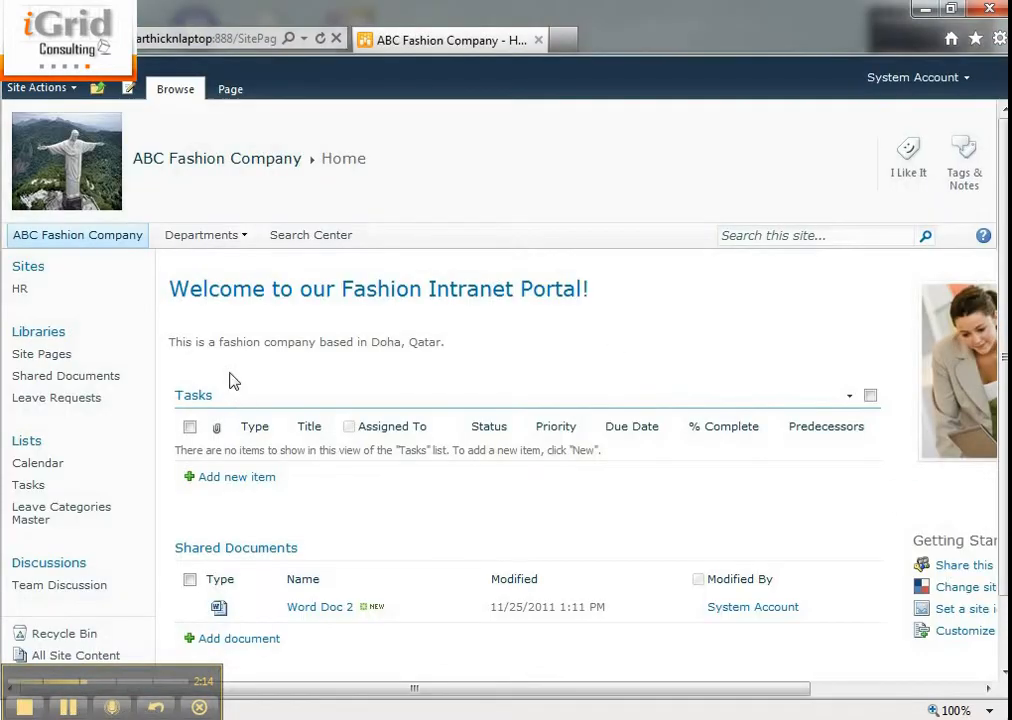
{"action": "scroll", "coordinate": [228, 360], "scroll_direction": "down", "scroll_amount": 1}
{"action": "scroll", "coordinate": [228, 360], "scroll_direction": "up", "scroll_amount": 1}
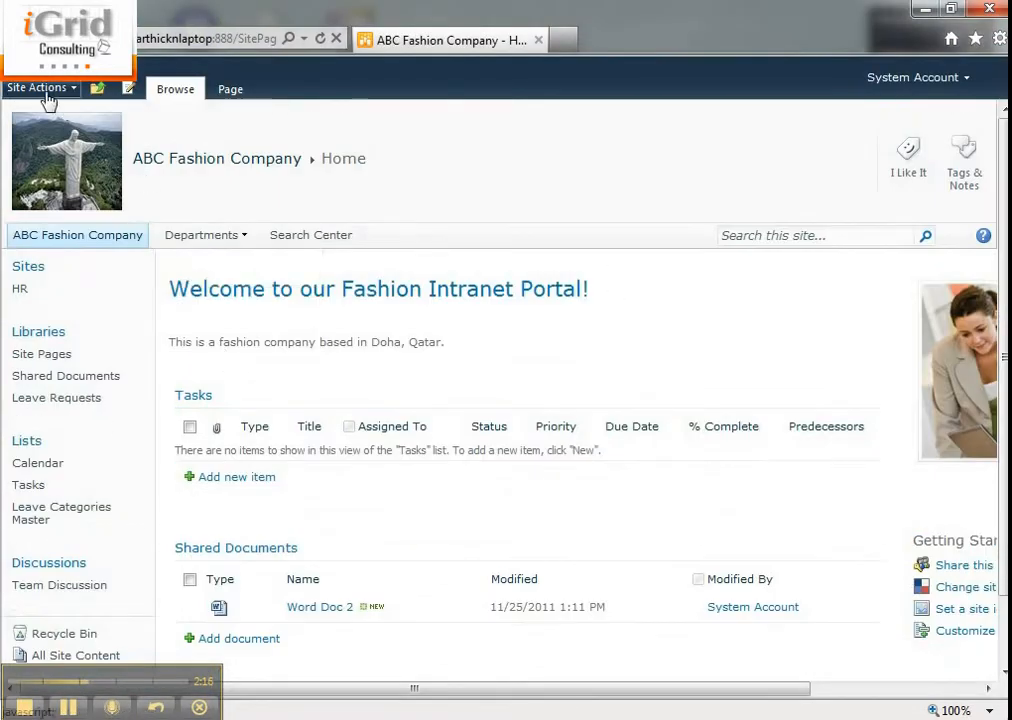
Step: Create a custom list named "Leave Request WF Configuration" on the ABC Fashion Company site
{"action": "left_click", "coordinate": [40, 88]}
{"action": "left_click", "coordinate": [70, 352]}
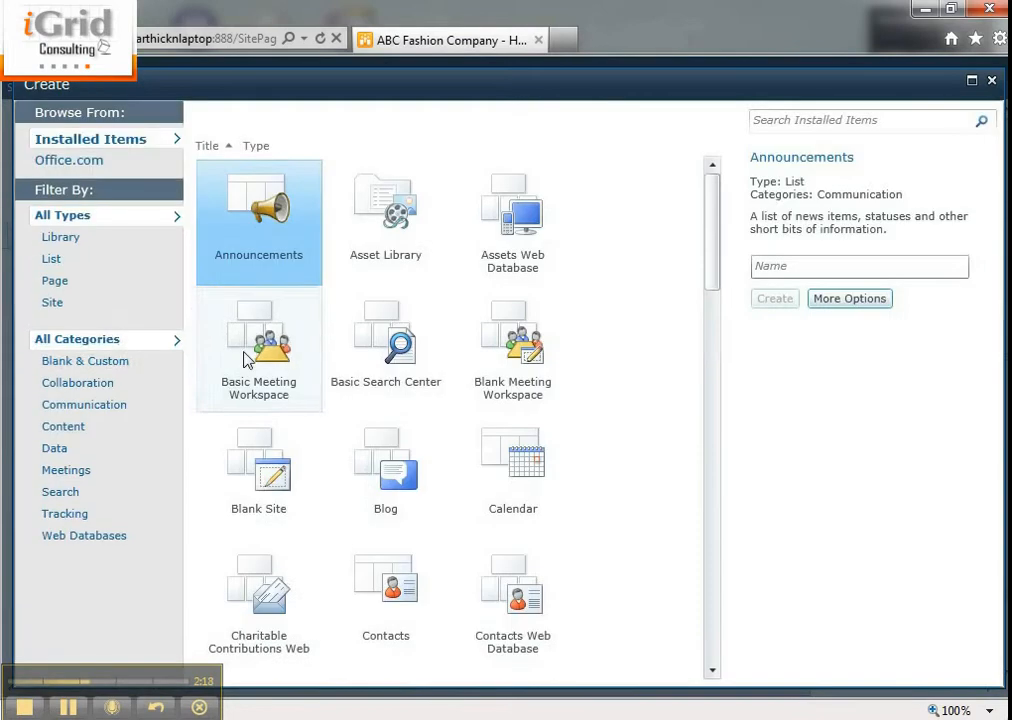
{"action": "left_click", "coordinate": [48, 262]}
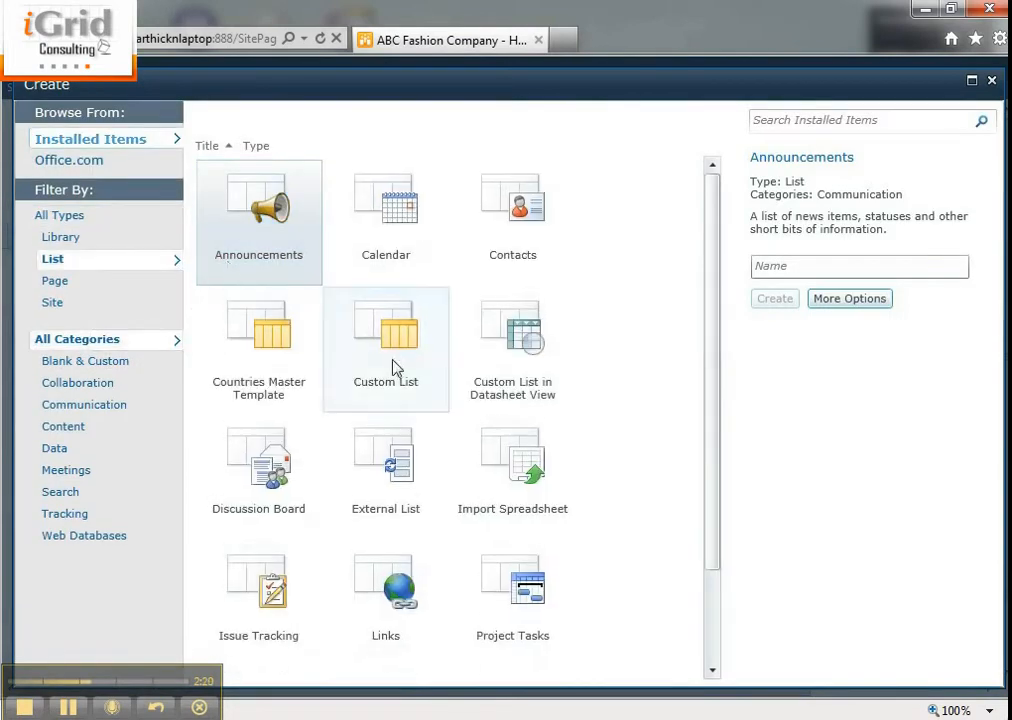
{"action": "left_click", "coordinate": [386, 362]}
{"action": "left_click", "coordinate": [848, 303]}
{"action": "type", "text": "L"}
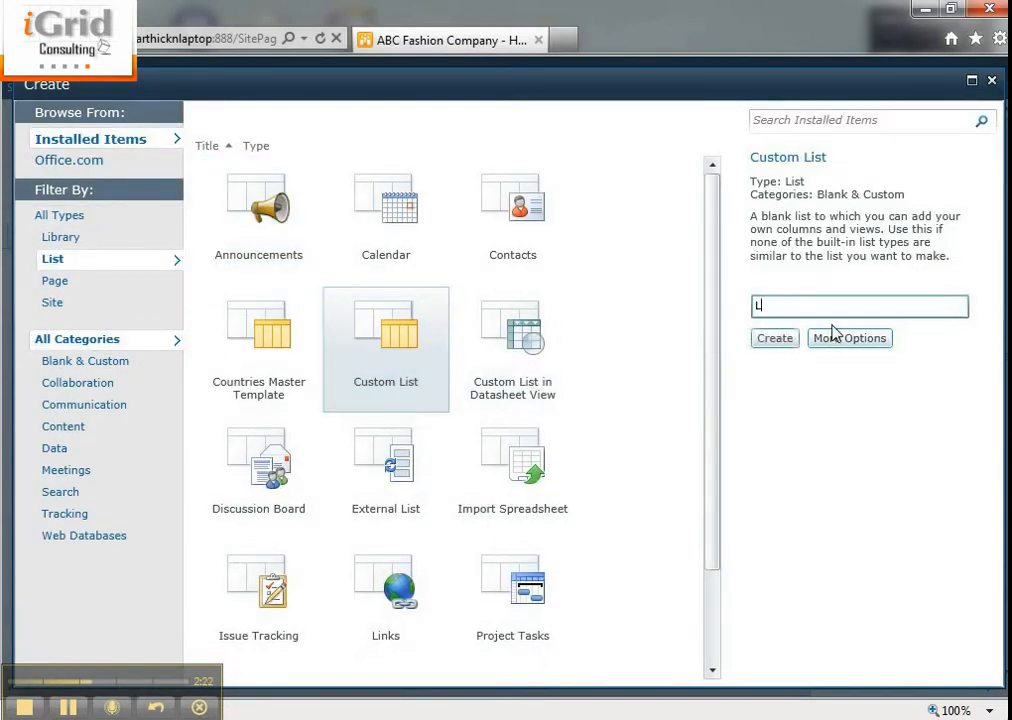
{"action": "type", "text": "eave REquest W"}
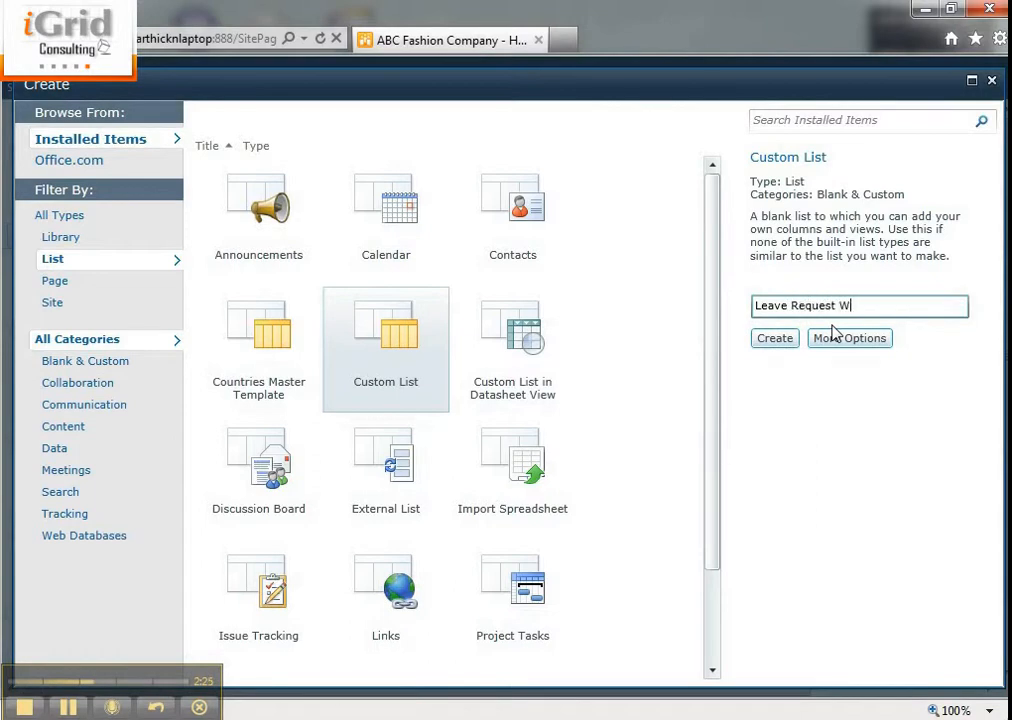
{"action": "type", "text": "F Configuration"}
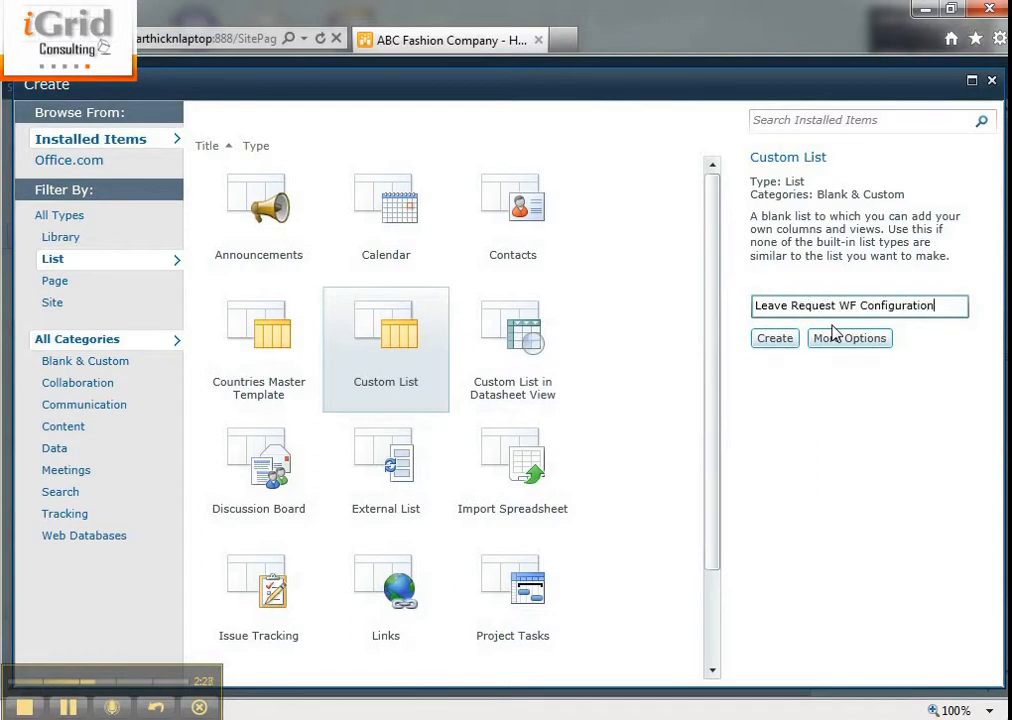
{"action": "left_click", "coordinate": [760, 342]}
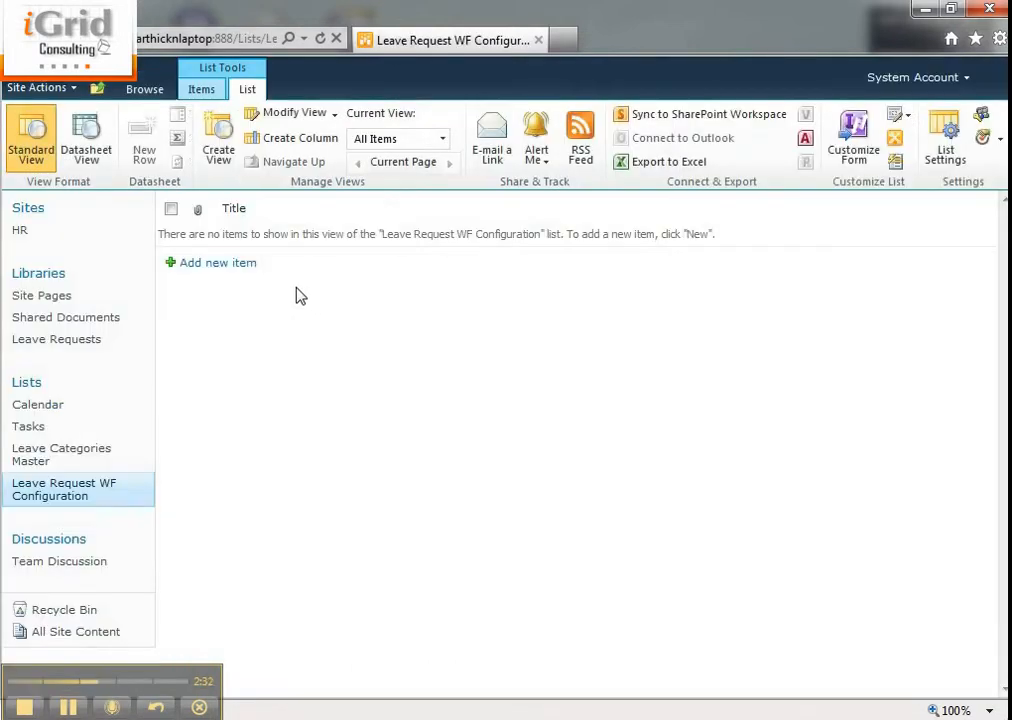
Step: Add a Person or Group column named DeptManager to the Leave Request WF Configuration list
{"action": "left_click", "coordinate": [297, 145]}
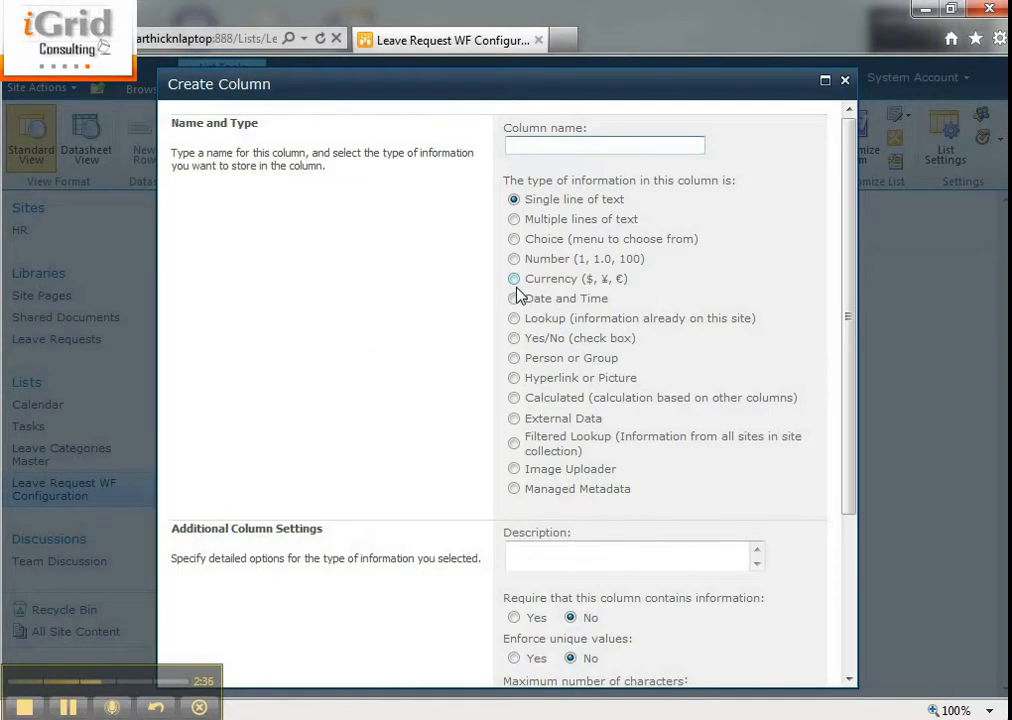
{"action": "type", "text": "Approver1"}
{"action": "double_click", "coordinate": [605, 147]}
{"action": "type", "text": "Manager"}
{"action": "key", "text": "Home"}
{"action": "type", "text": "Dept"}
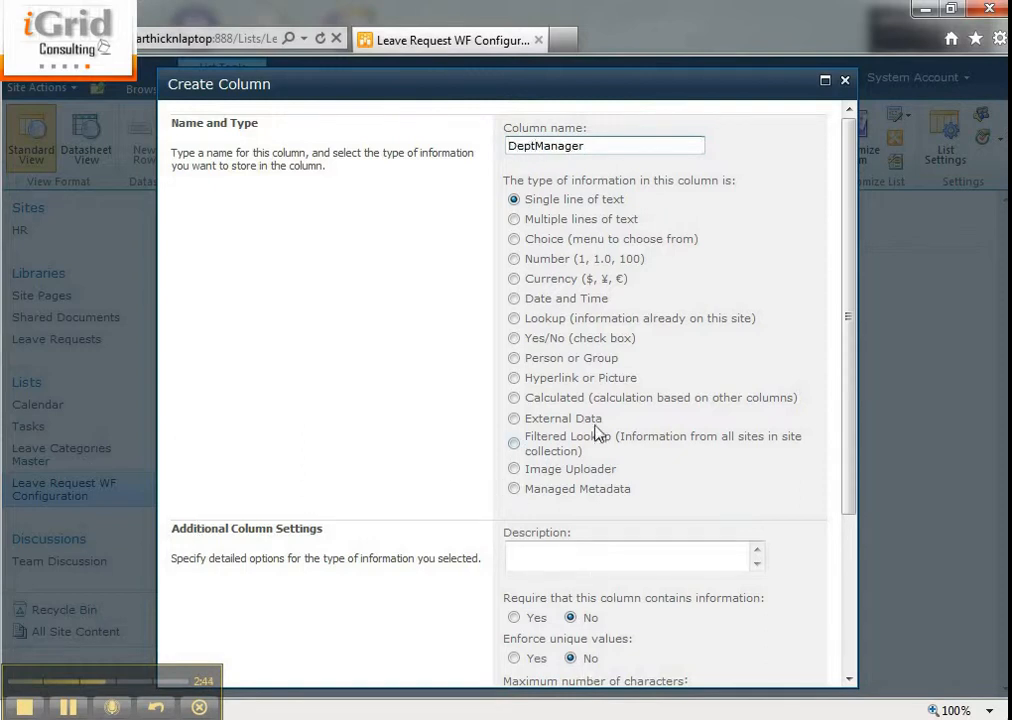
{"action": "left_click", "coordinate": [547, 362]}
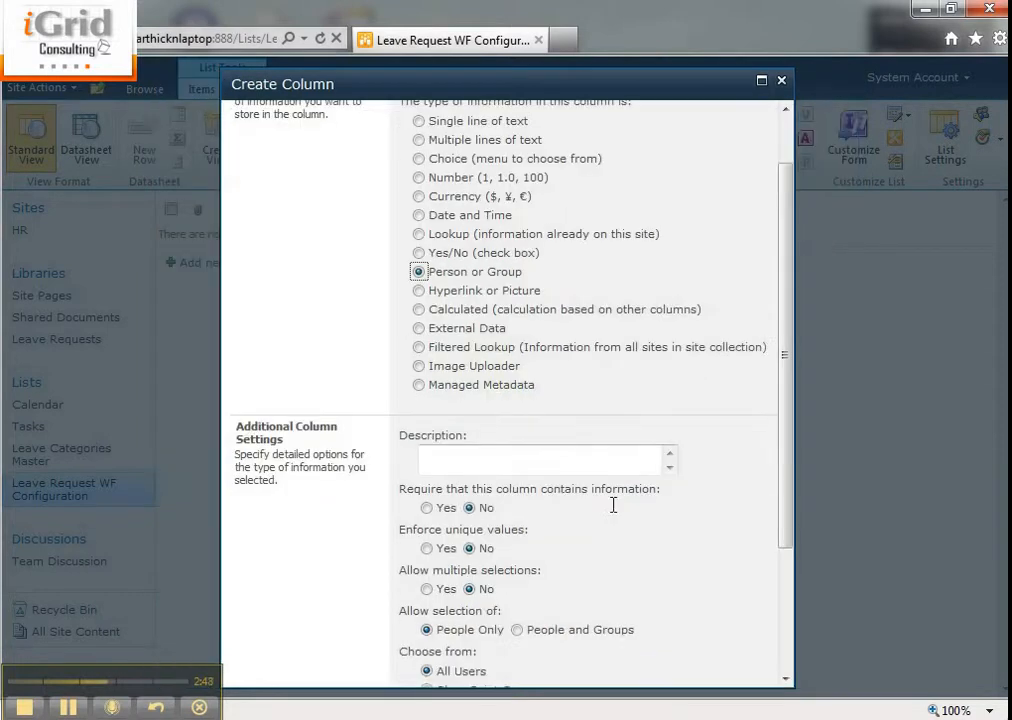
{"action": "scroll", "coordinate": [613, 505], "scroll_direction": "down", "scroll_amount": 5}
{"action": "left_click", "coordinate": [540, 664]}
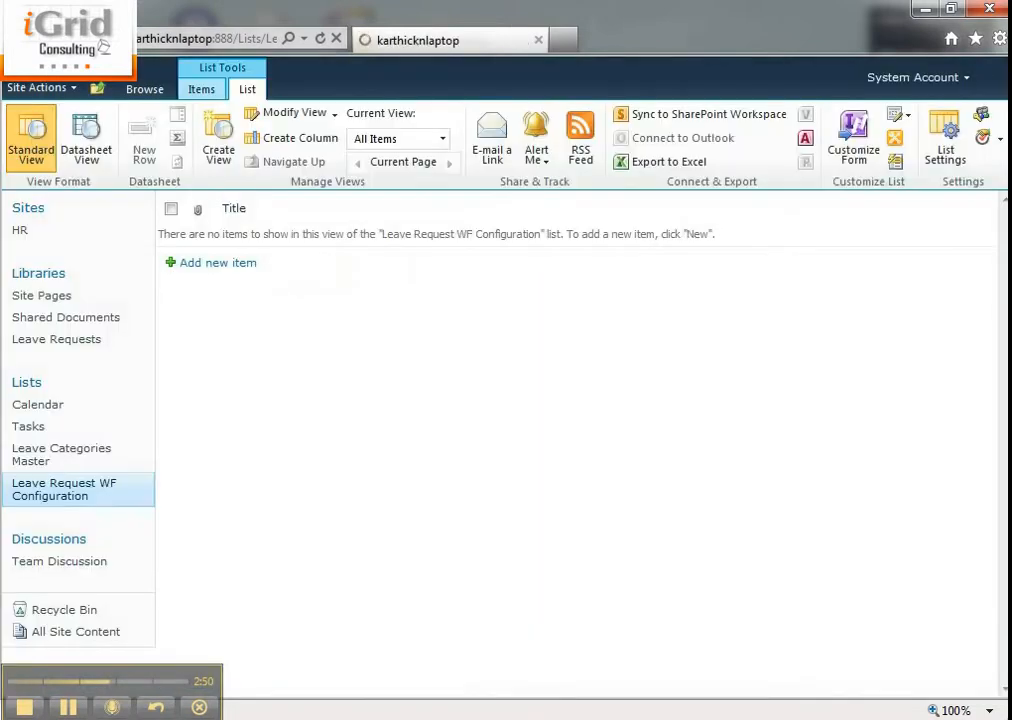
Step: Add a Person or Group column named DeptHead to the Leave Request WF Configuration list
{"action": "left_click", "coordinate": [302, 140]}
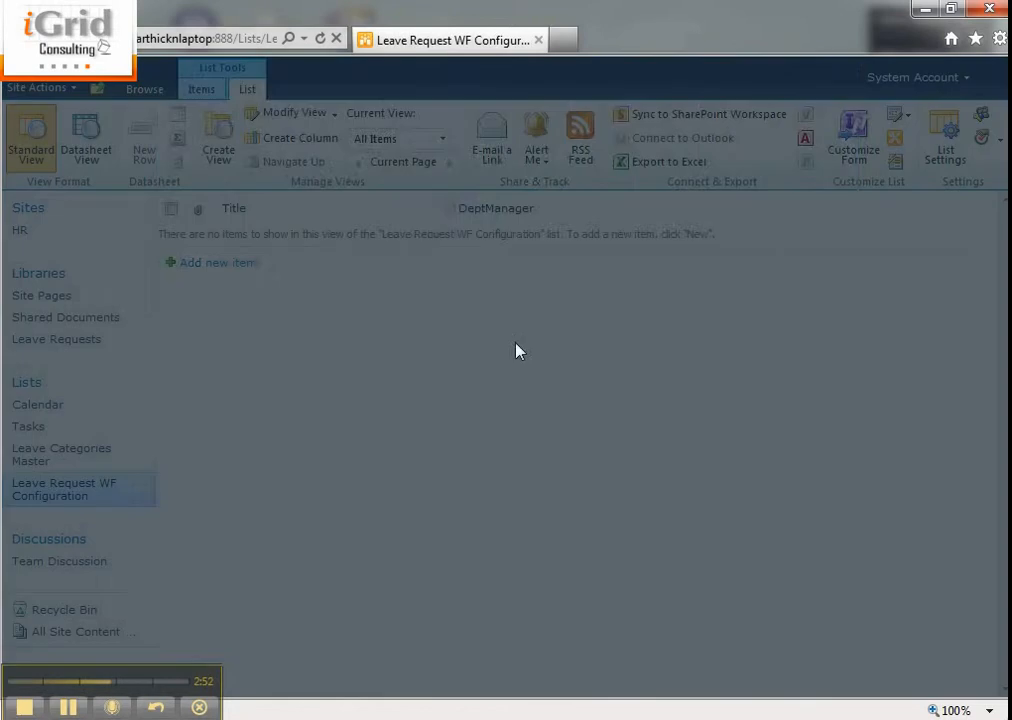
{"action": "type", "text": "H"}
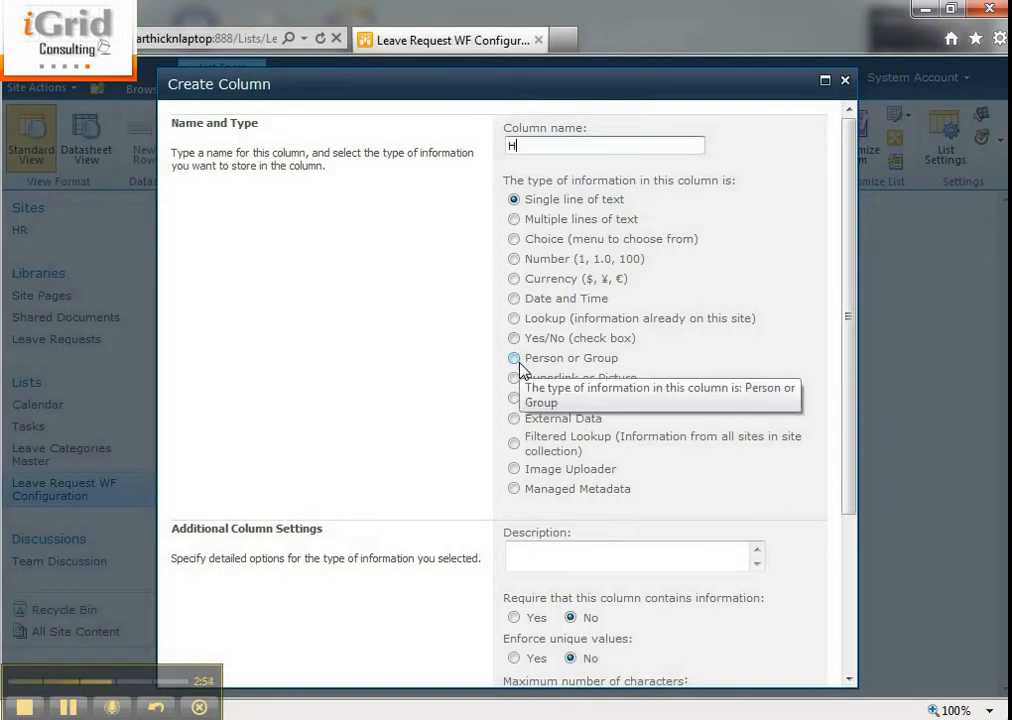
{"action": "type", "text": "RManager"}
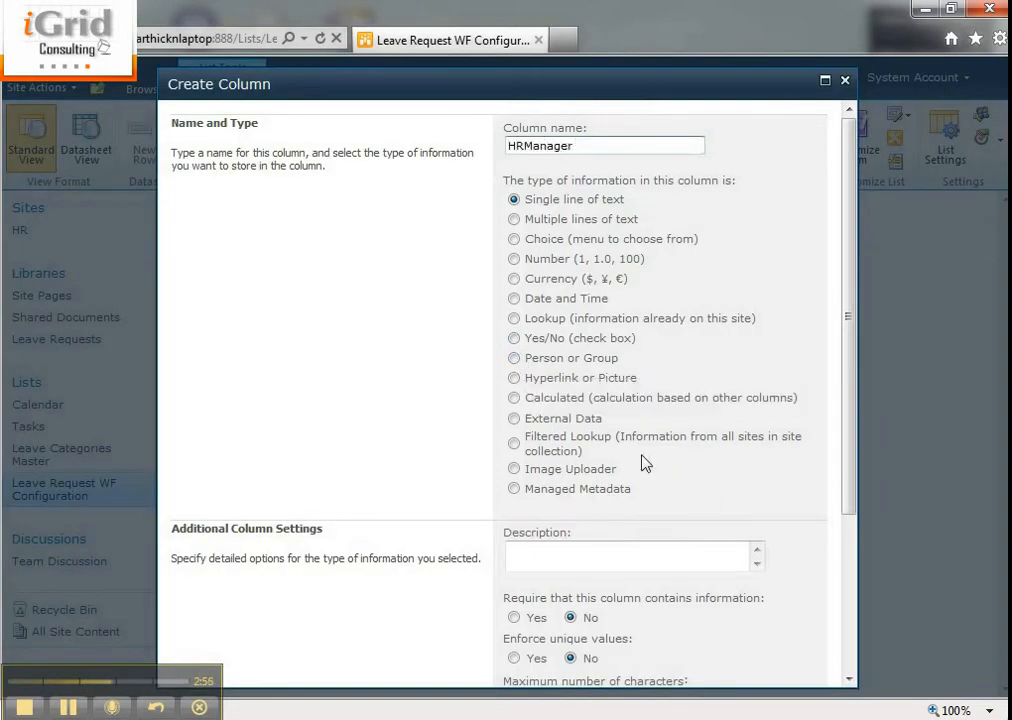
{"action": "key", "text": "ctrl+a"}
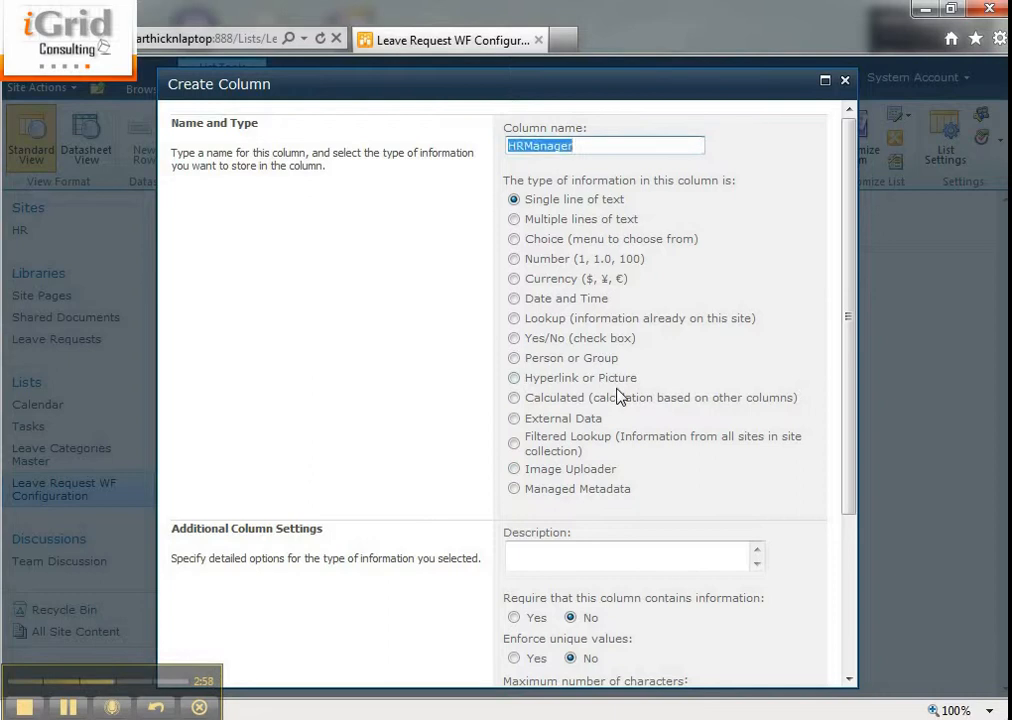
{"action": "type", "text": "V"}
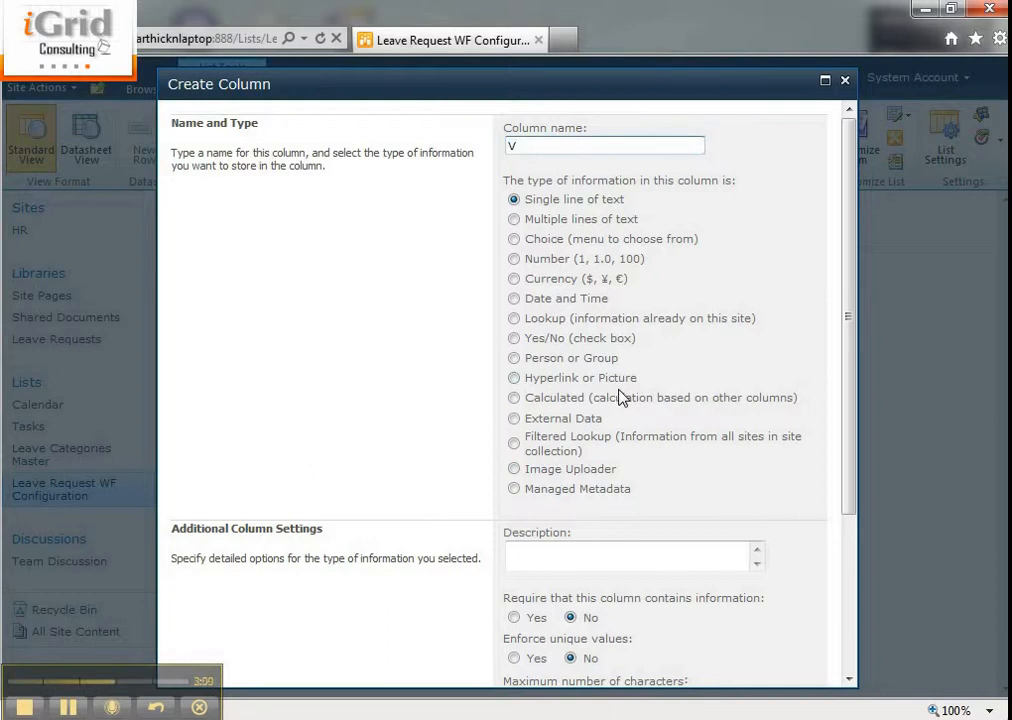
{"action": "key", "text": "BackSpace"}
{"action": "type", "text": "dep"}
{"action": "key", "text": "BackSpace"}
{"action": "key", "text": "BackSpace"}
{"action": "type", "text": "DeptHead"}
{"action": "left_click", "coordinate": [548, 364]}
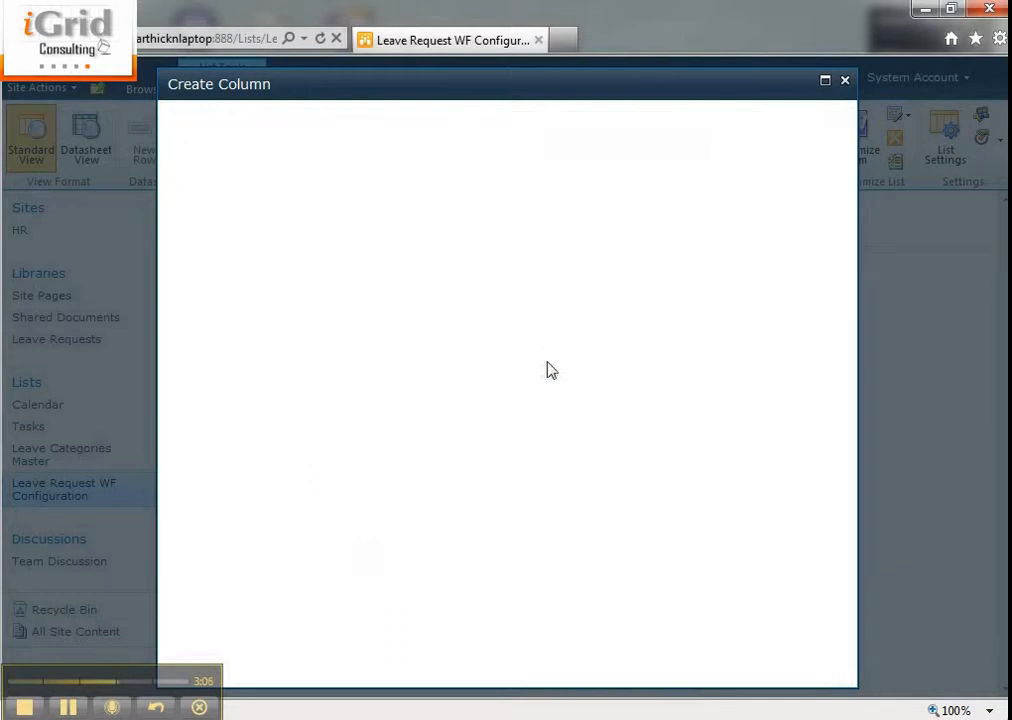
{"action": "scroll", "coordinate": [400, 431], "scroll_direction": "down", "scroll_amount": 5}
{"action": "left_click", "coordinate": [540, 664]}
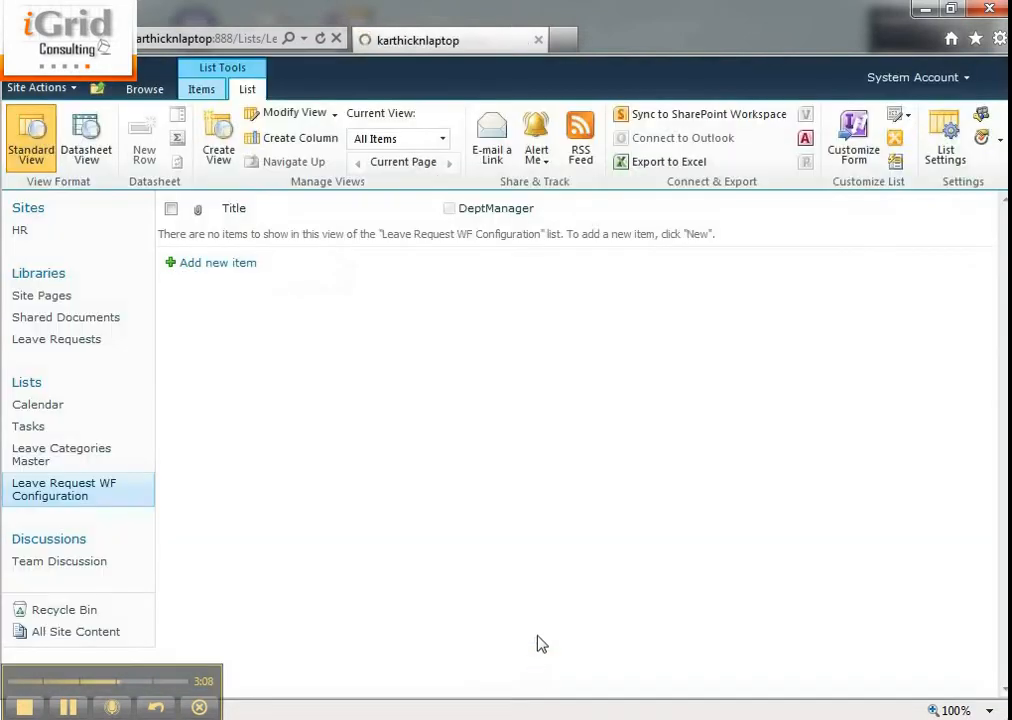
Step: Add a Person or Group column named HRManager to the Leave Request WF Configuration list
{"action": "left_click", "coordinate": [322, 145]}
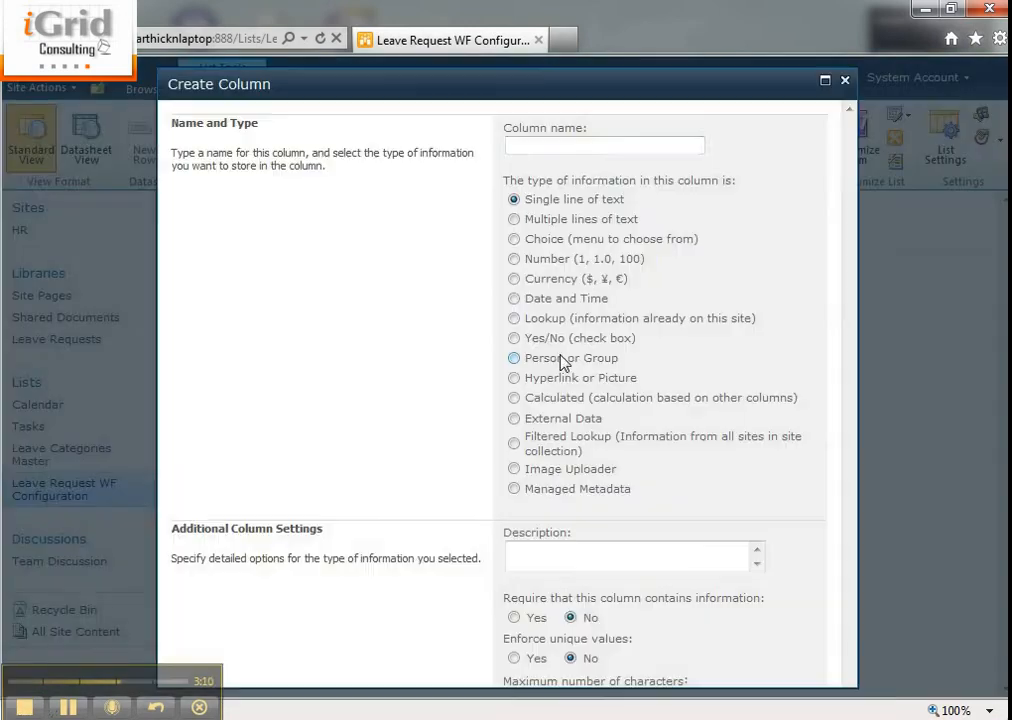
{"action": "type", "text": "HRMna"}
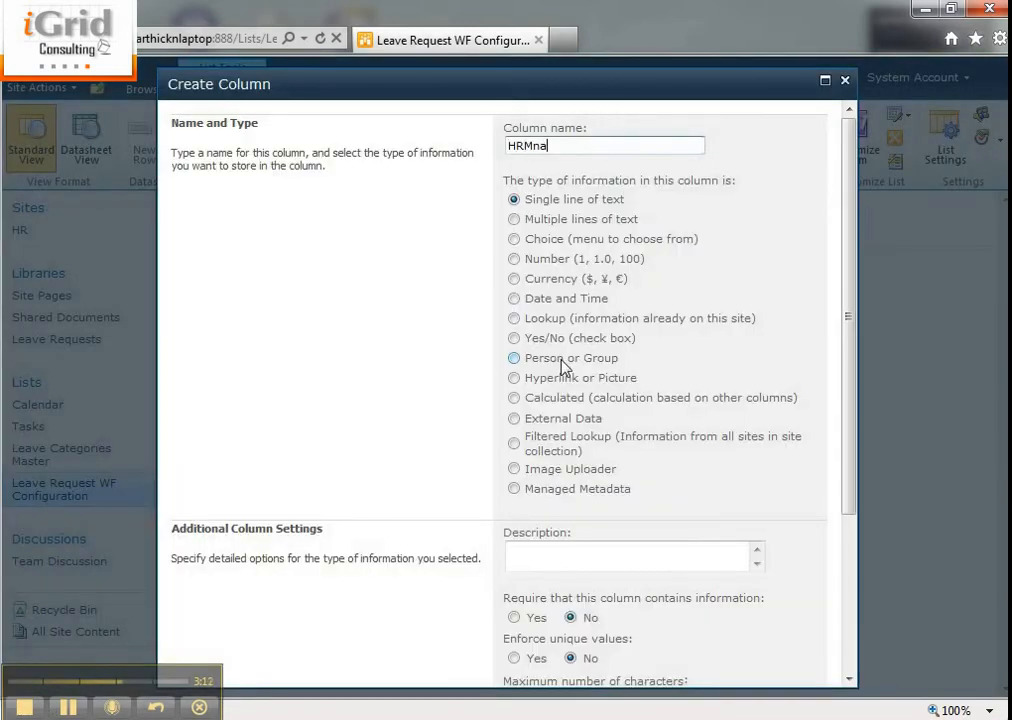
{"action": "key", "text": "BackSpace"}
{"action": "key", "text": "BackSpace"}
{"action": "type", "text": "anager"}
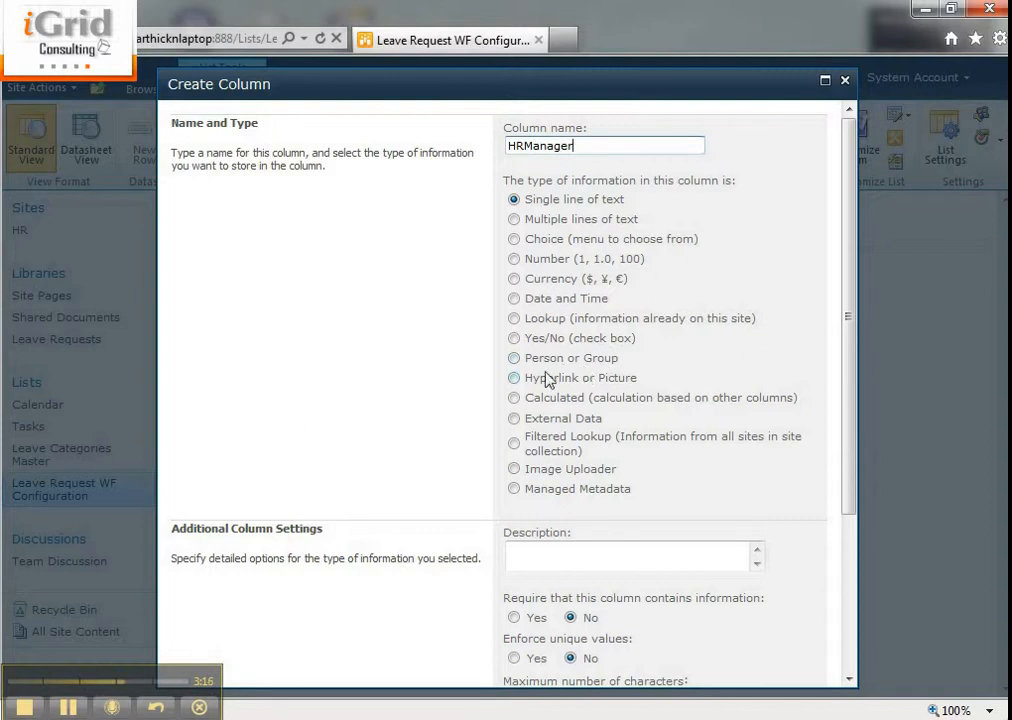
{"action": "left_click", "coordinate": [480, 358]}
{"action": "scroll", "coordinate": [621, 456], "scroll_direction": "down", "scroll_amount": 5}
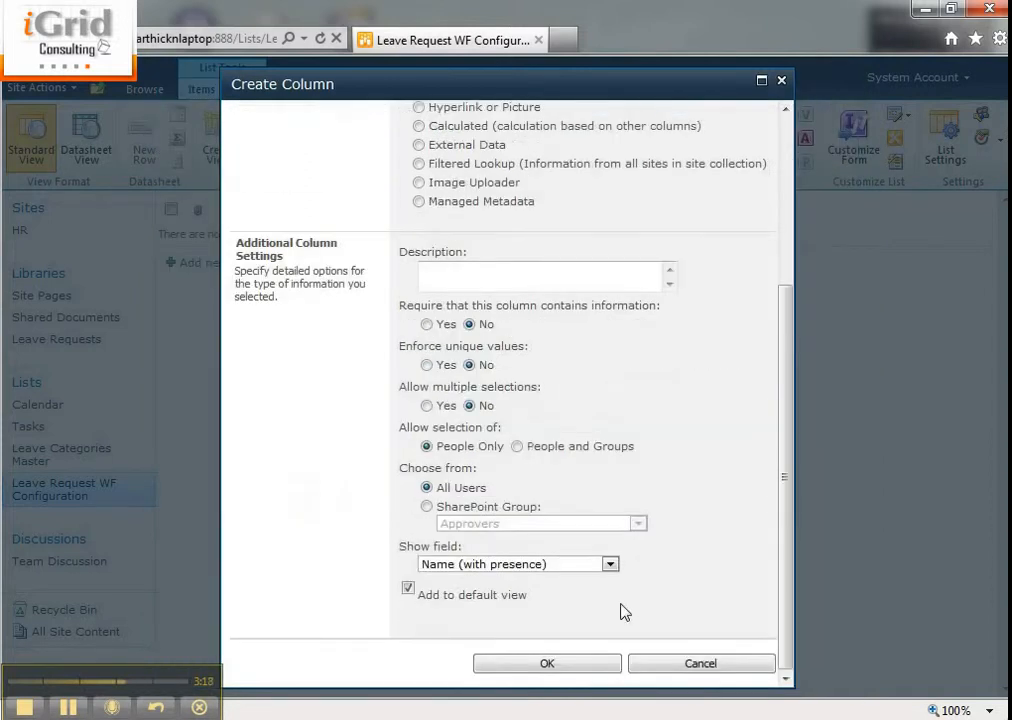
{"action": "left_click", "coordinate": [562, 670]}
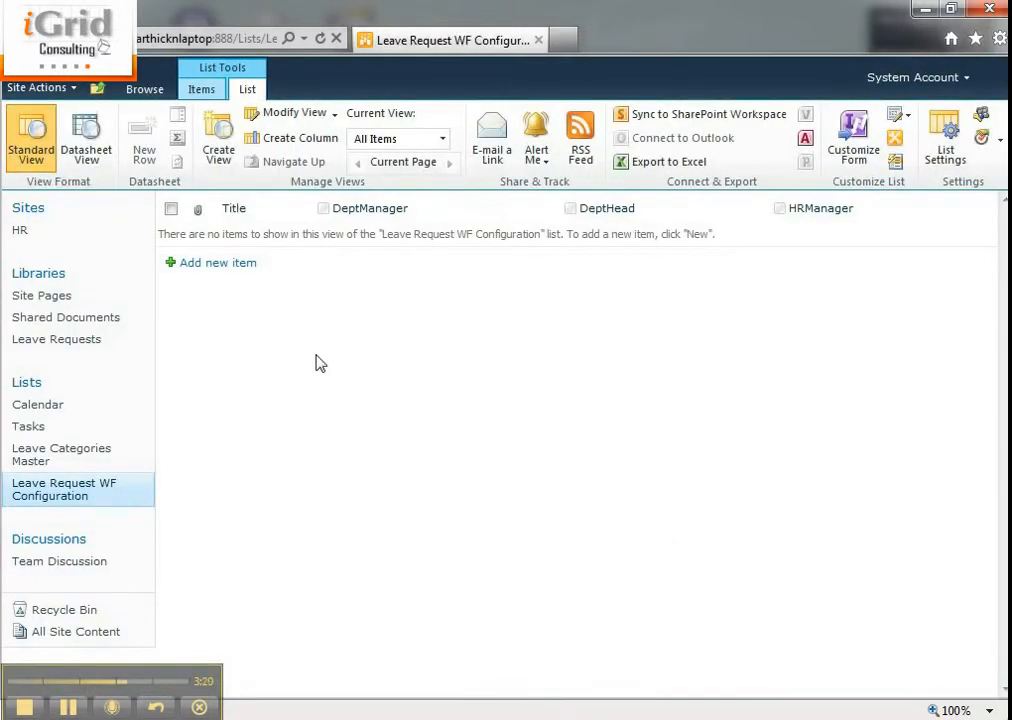
Step: Start a new item in the configuration list with user1 as DeptManager and user2 as DeptHead
{"action": "left_click", "coordinate": [222, 265]}
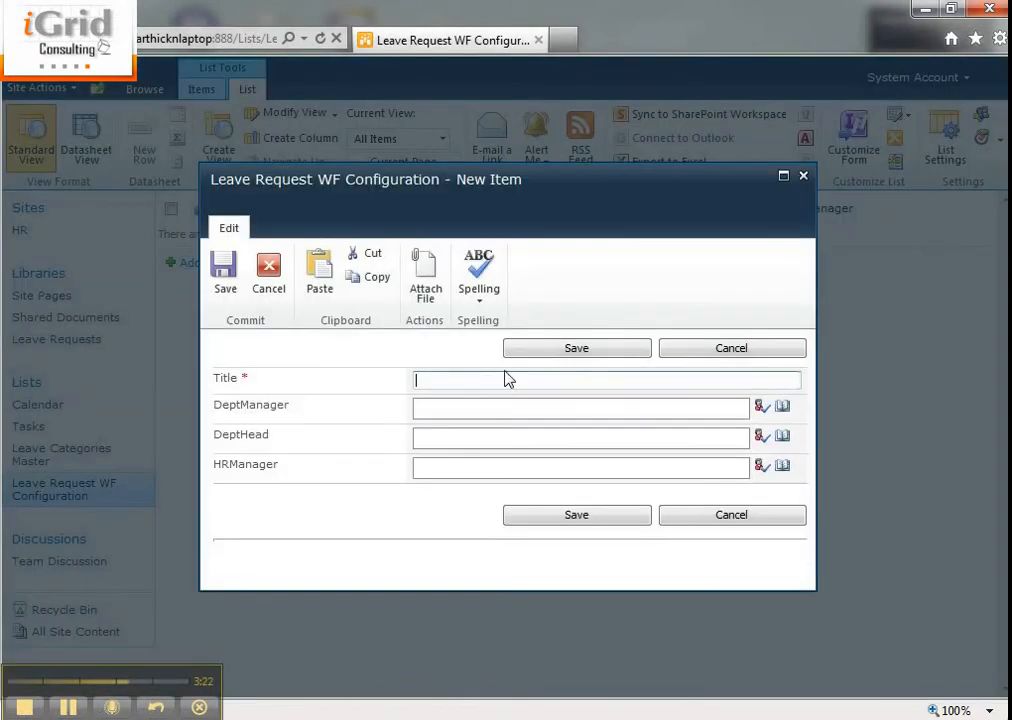
{"action": "left_click", "coordinate": [474, 407]}
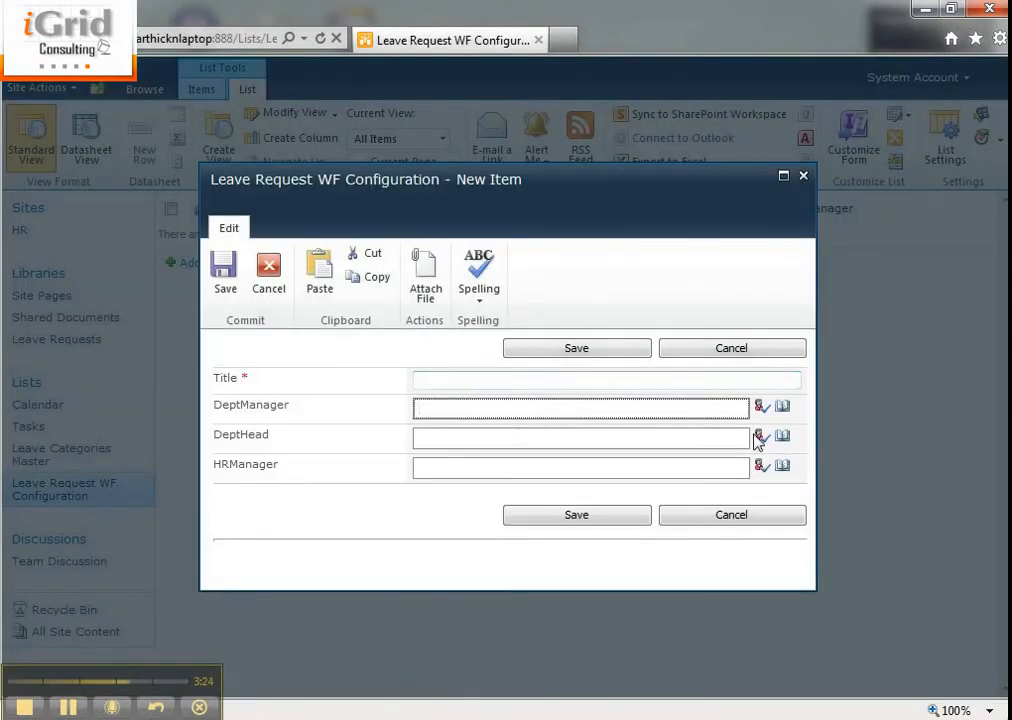
{"action": "type", "text": "user2"}
{"action": "key", "text": "Tab"}
{"action": "key", "text": "Tab"}
{"action": "key", "text": "Tab"}
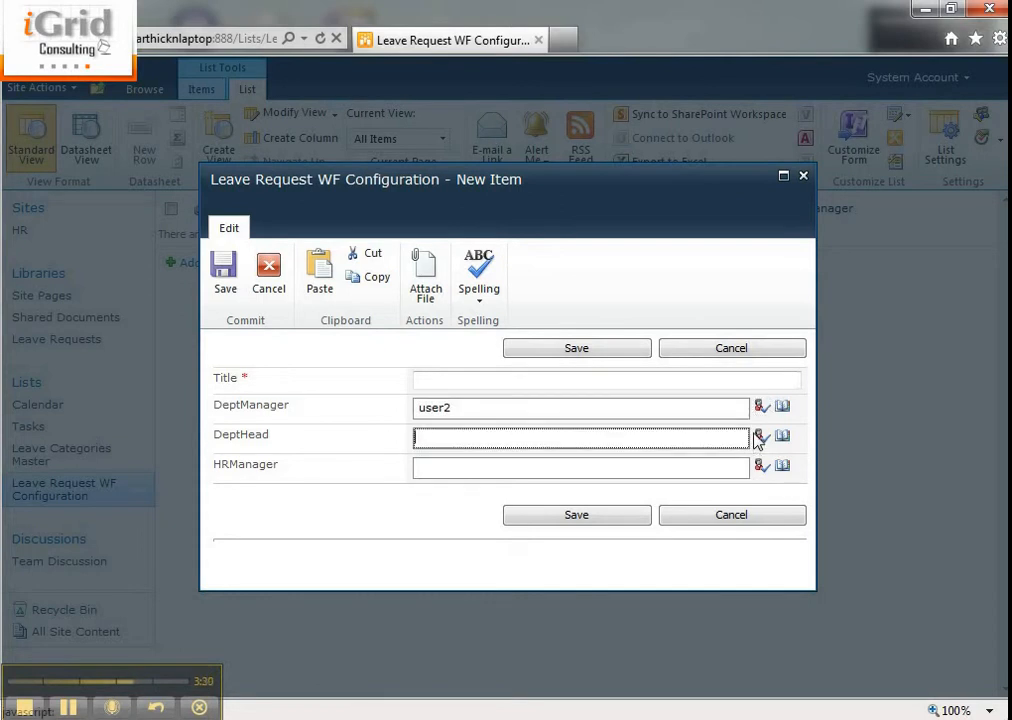
{"action": "left_click_drag", "start_coordinate": [474, 402], "coordinate": [345, 422]}
{"action": "type", "text": "user1"}
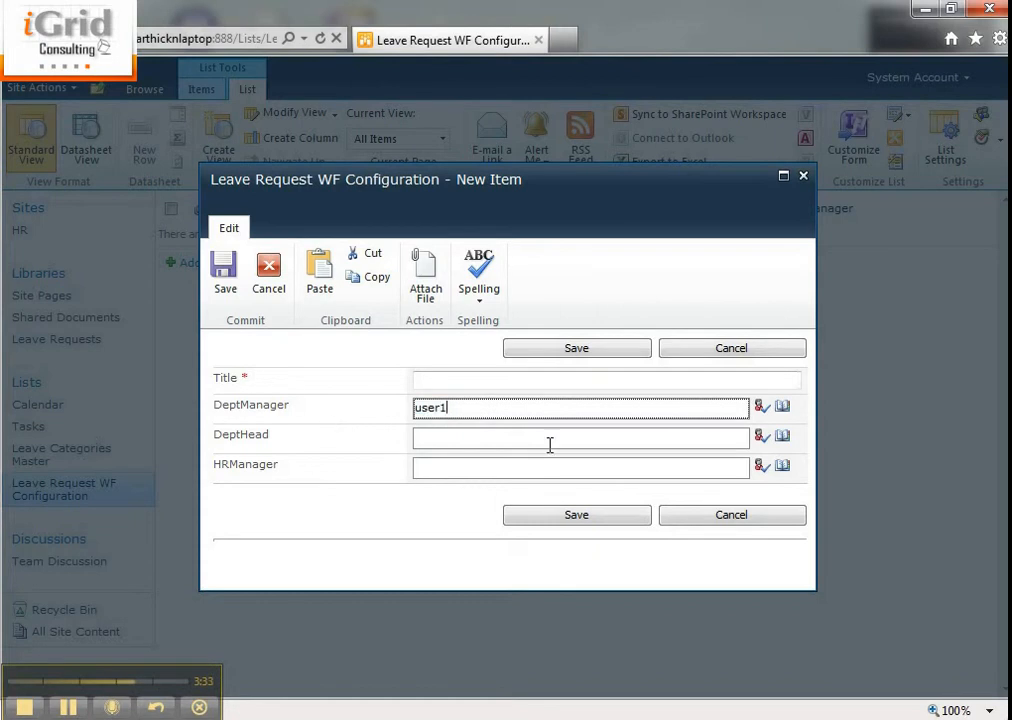
{"action": "key", "text": "Tab"}
{"action": "type", "text": "user2"}
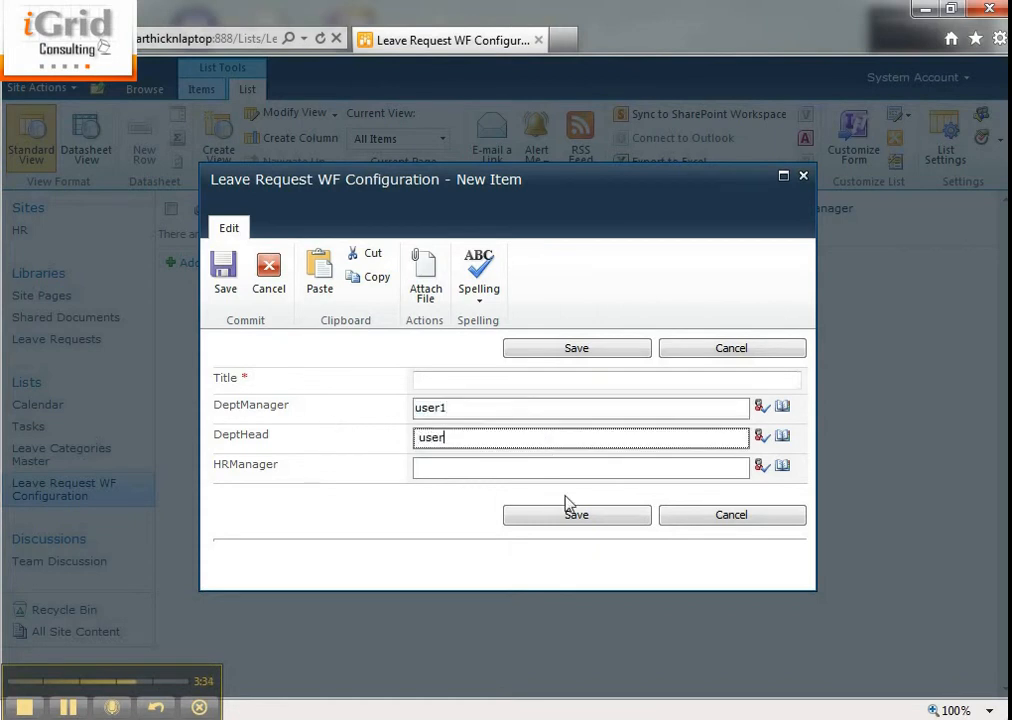
Step: Set the new item's HRManager to hradmin and its title to "Approvers", and save the item
{"action": "left_click", "coordinate": [465, 469]}
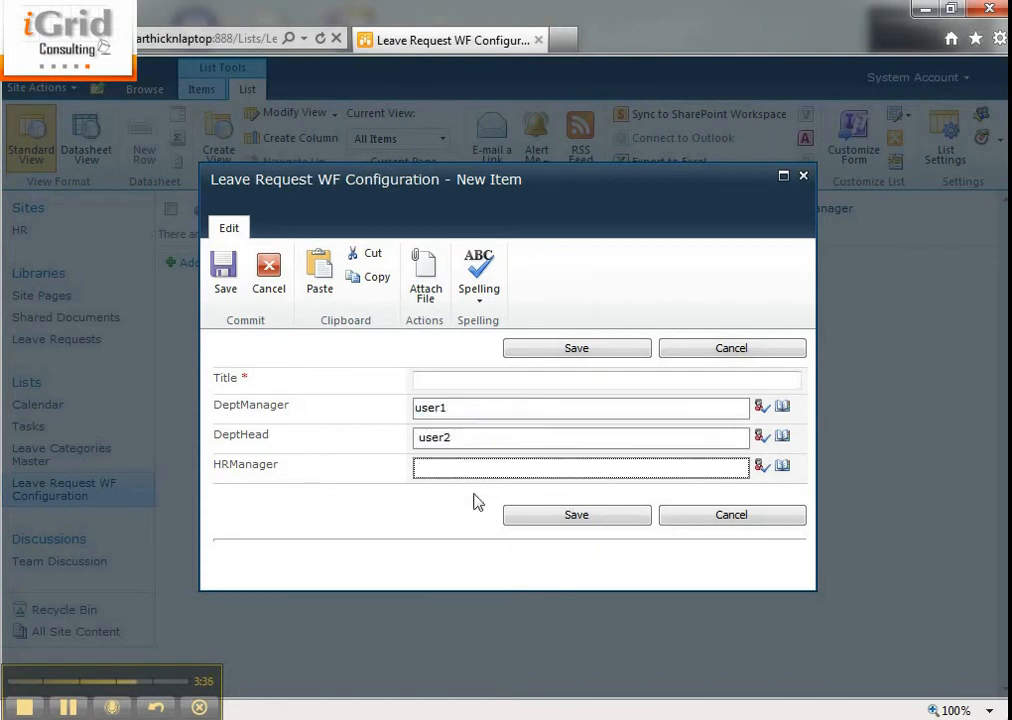
{"action": "type", "text": "hradmin"}
{"action": "key", "text": "ctrl+k"}
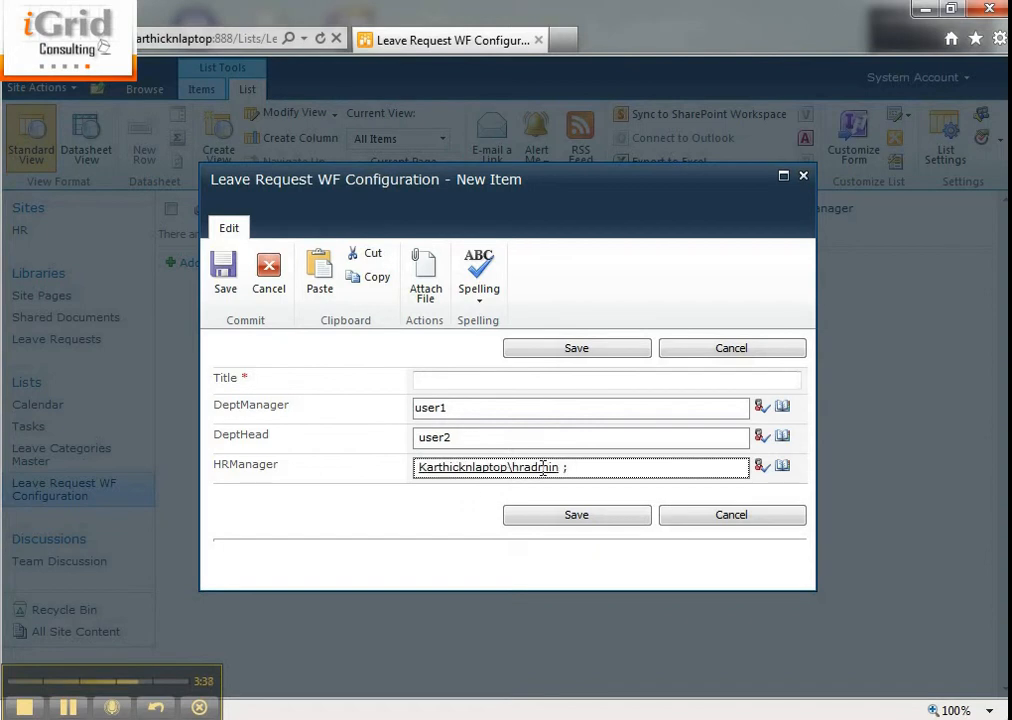
{"action": "left_click", "coordinate": [615, 518]}
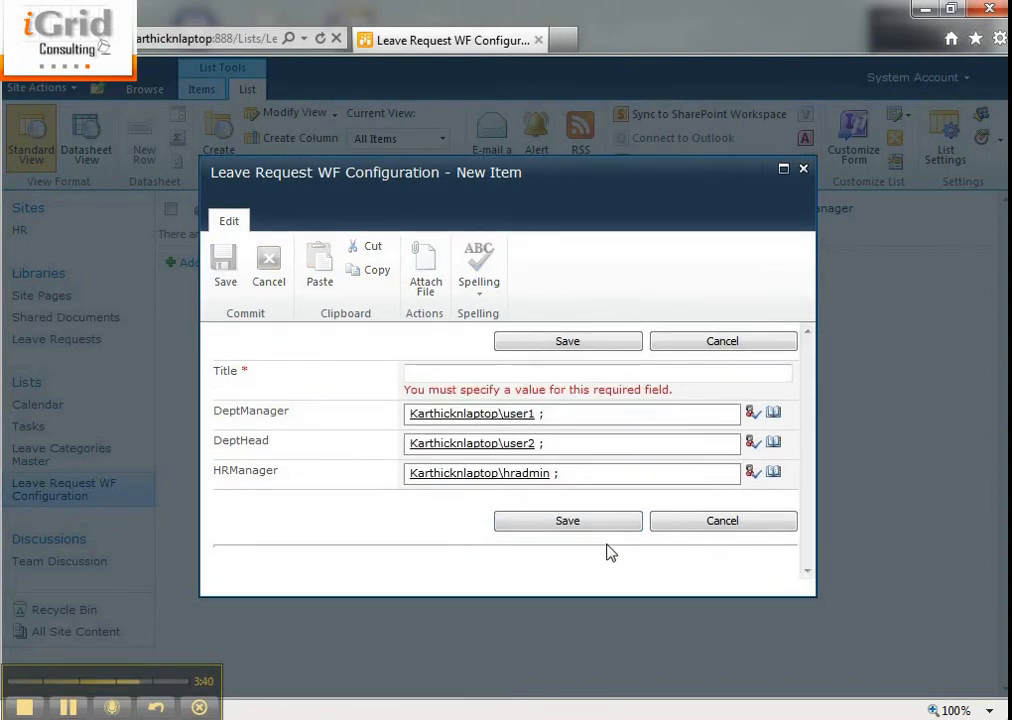
{"action": "left_click", "coordinate": [532, 373]}
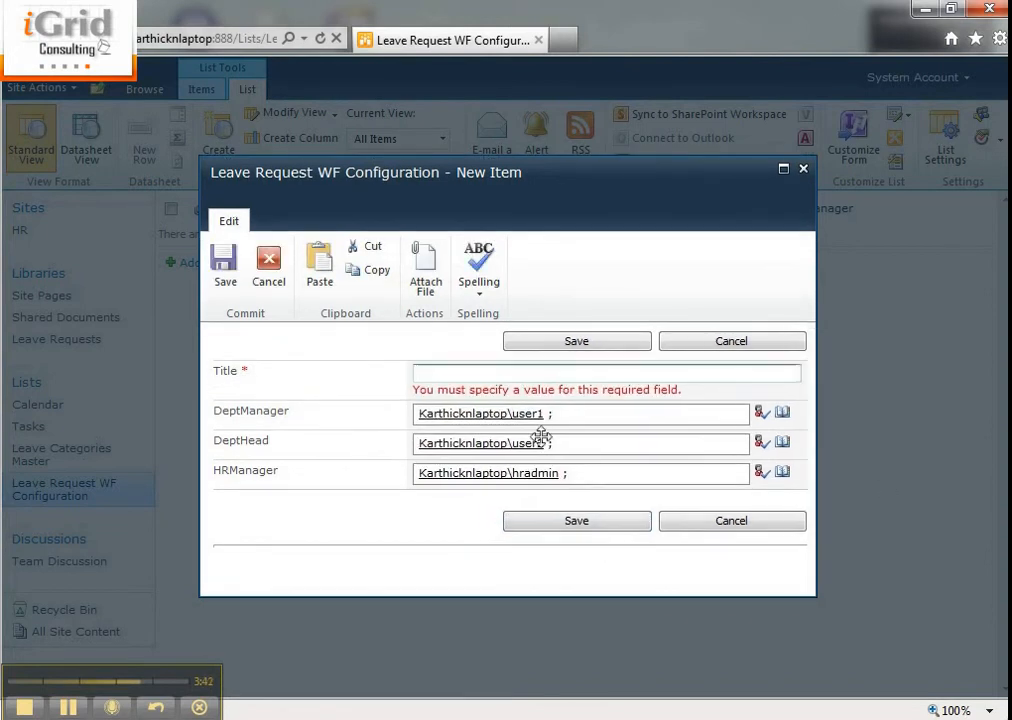
{"action": "type", "text": "Approvers"}
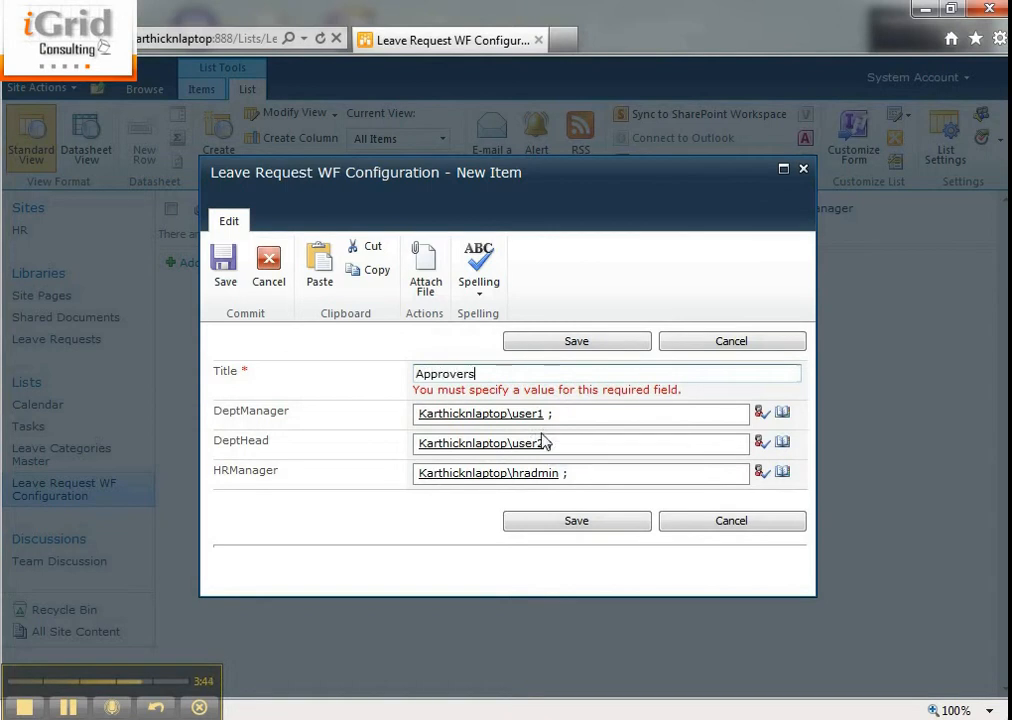
{"action": "left_click", "coordinate": [549, 521]}
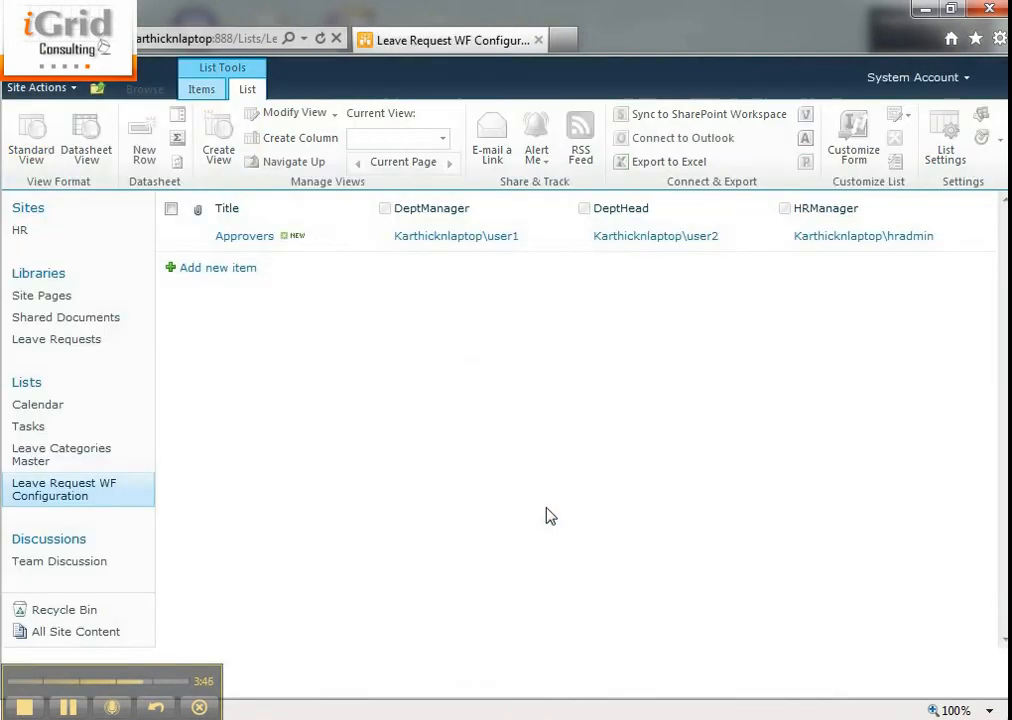